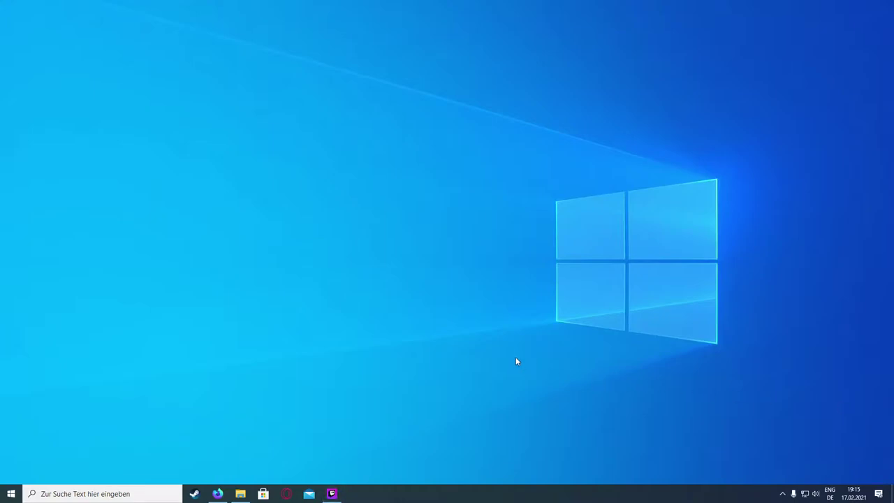
# Copy the -condebug launch option from the CSGO-Translator GitHub release notes in Firefox
pyautogui.click(217, 494)
pyautogui.moveTo(405, 197)
pyautogui.mouseDown()
pyautogui.moveTo(270, 199)
pyautogui.moveTo(414, 197)
pyautogui.mouseUp()
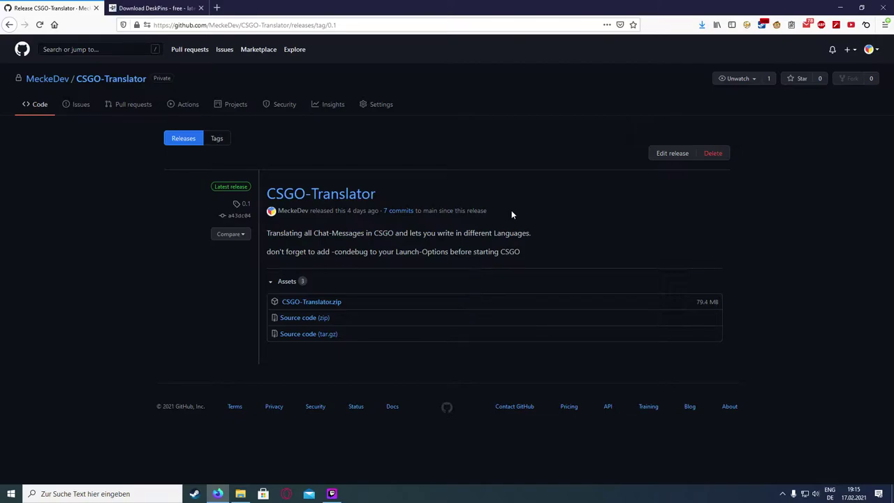
pyautogui.moveTo(537, 253)
pyautogui.mouseDown()
pyautogui.moveTo(288, 248)
pyautogui.moveTo(363, 246)
pyautogui.mouseUp()
pyautogui.click(360, 249)
pyautogui.rightClick(363, 254)
pyautogui.click(387, 262)
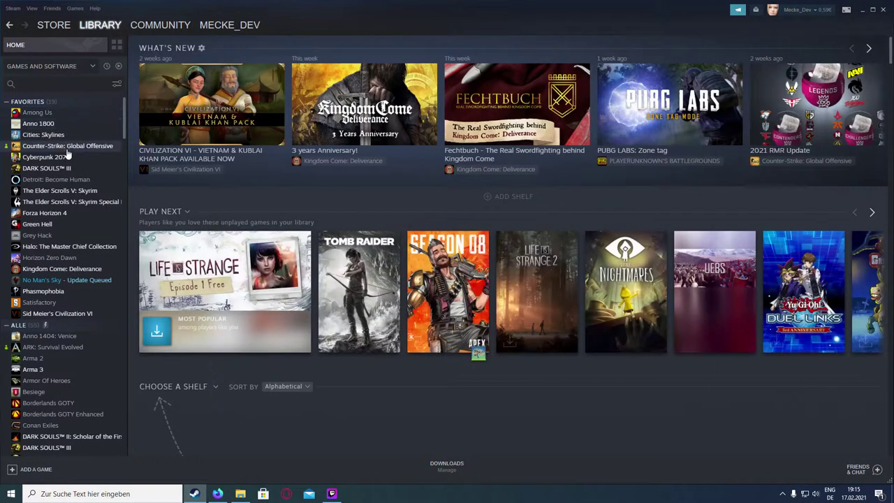
# Append -condebug to Counter-Strike: Global Offensive's launch options in its Steam properties
pyautogui.click(68, 148)
pyautogui.rightClick(68, 150)
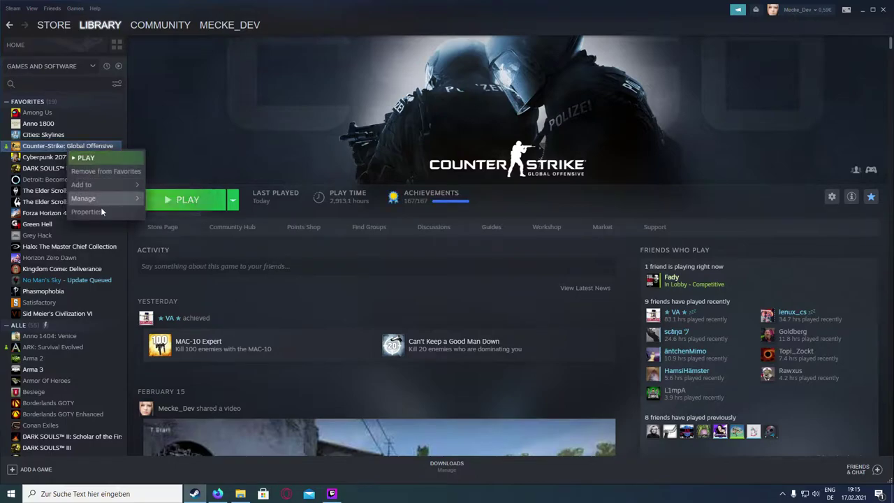
pyautogui.click(88, 211)
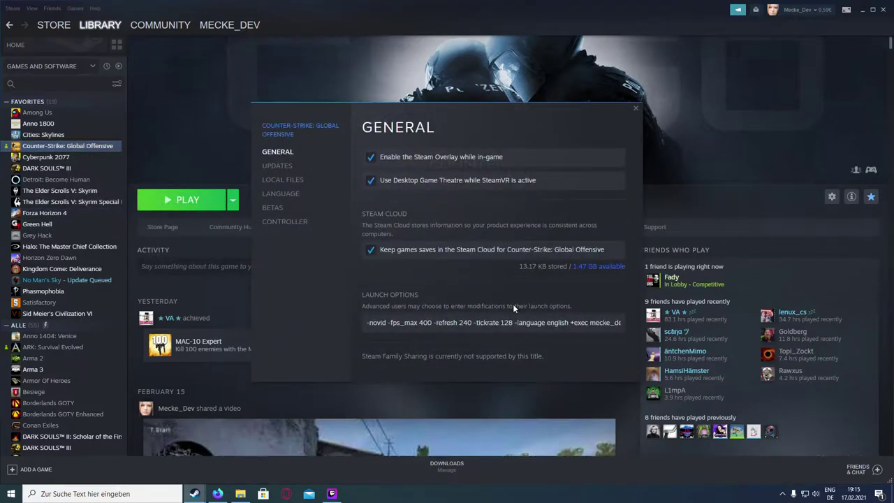
pyautogui.moveTo(600, 323); pyautogui.dragTo(636, 324)
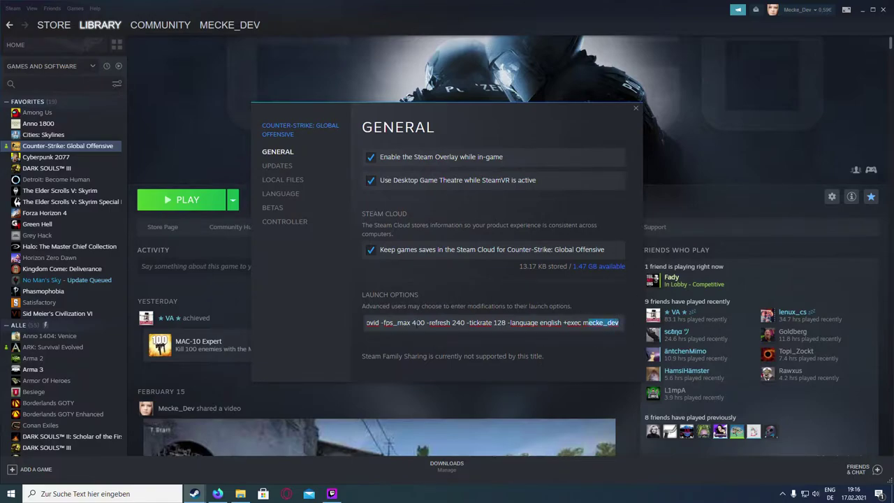
pyautogui.hotkey('ctrl', 'a')
pyautogui.press('BackSpace')
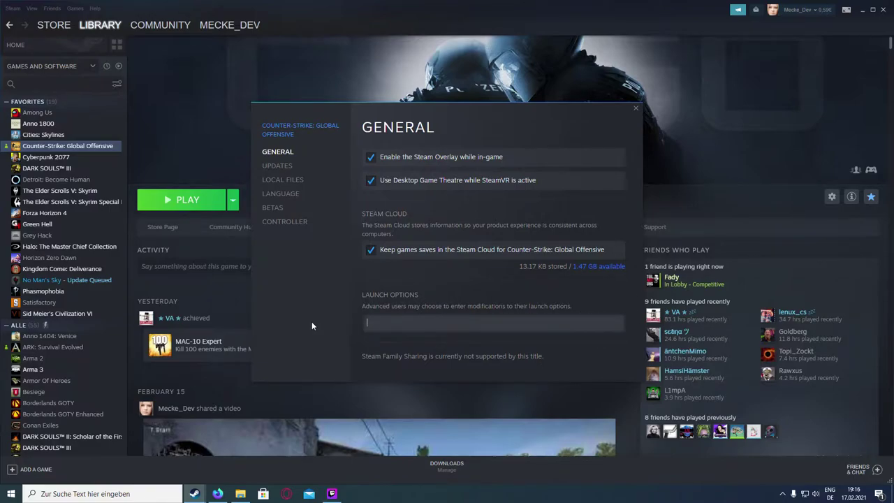
pyautogui.hotkey('ctrl', 'z')
pyautogui.click(619, 322)
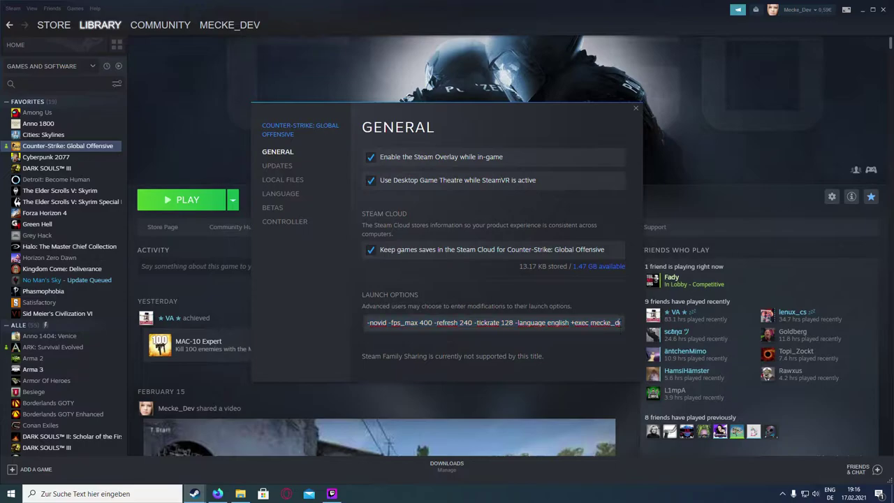
pyautogui.write('ev')
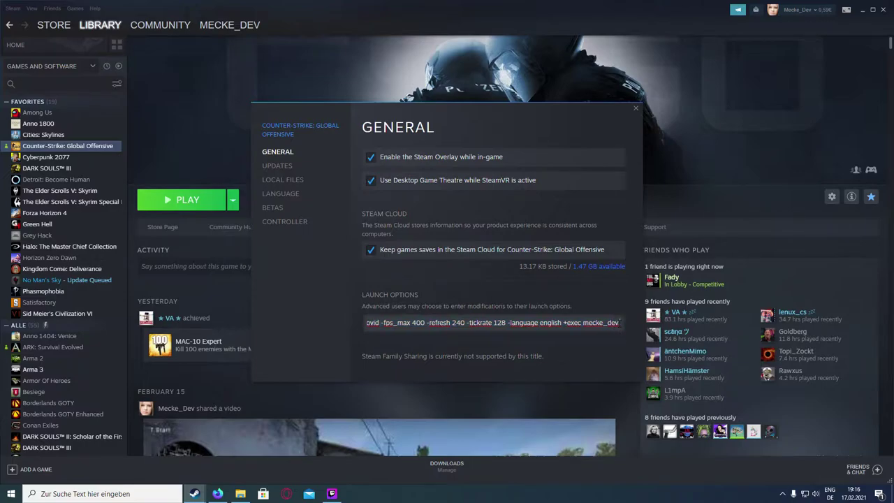
pyautogui.write(' -condebug')
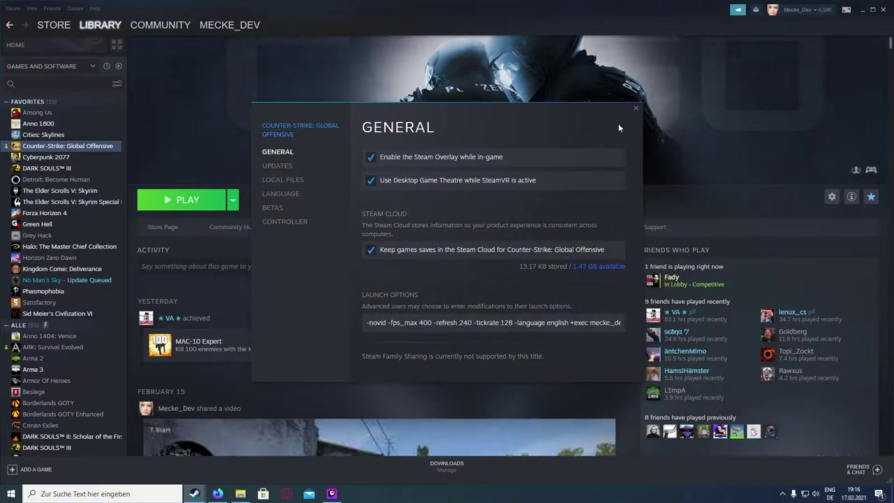
pyautogui.click(634, 108)
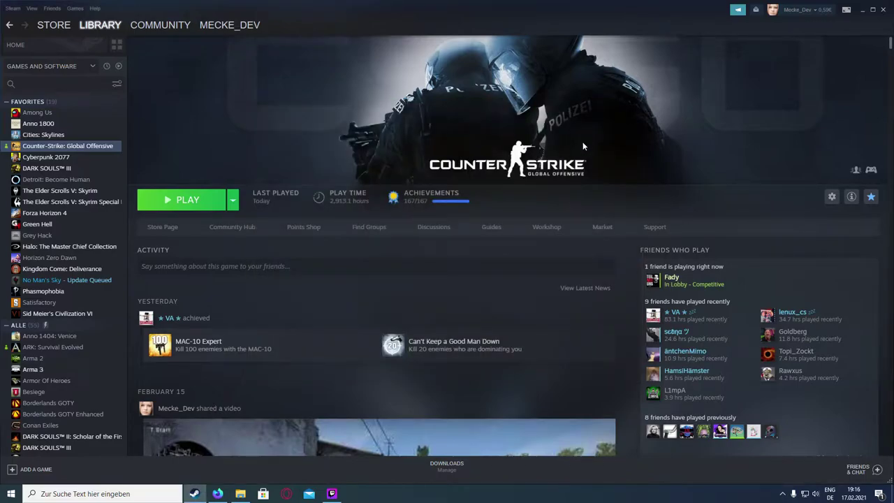
# Download CSGO-Translator.zip from the release page's Assets and show the downloads list
pyautogui.click(863, 10)
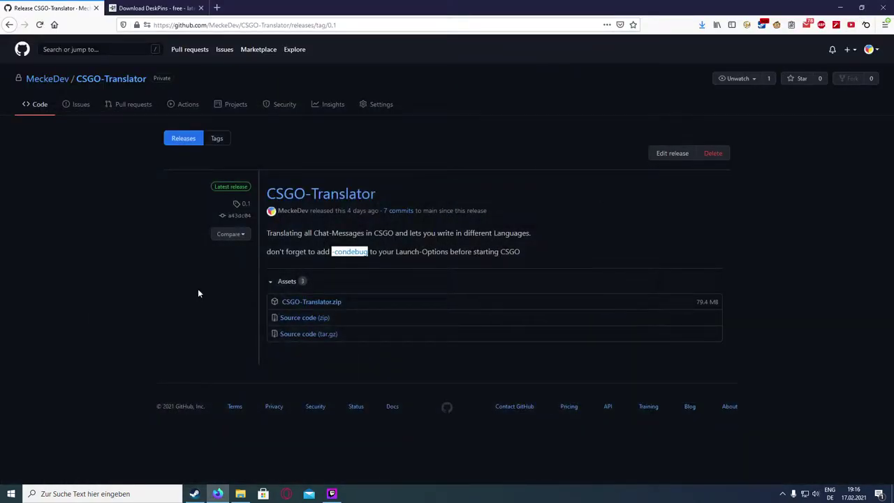
pyautogui.click(314, 306)
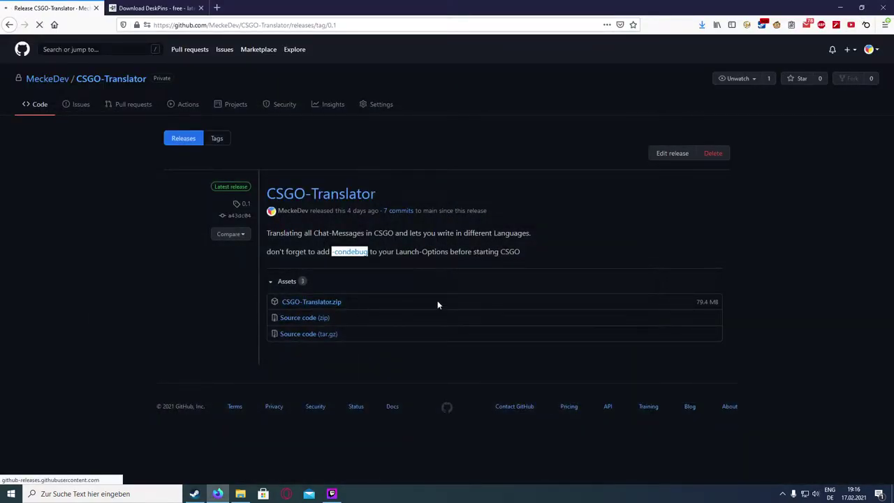
pyautogui.click(554, 240)
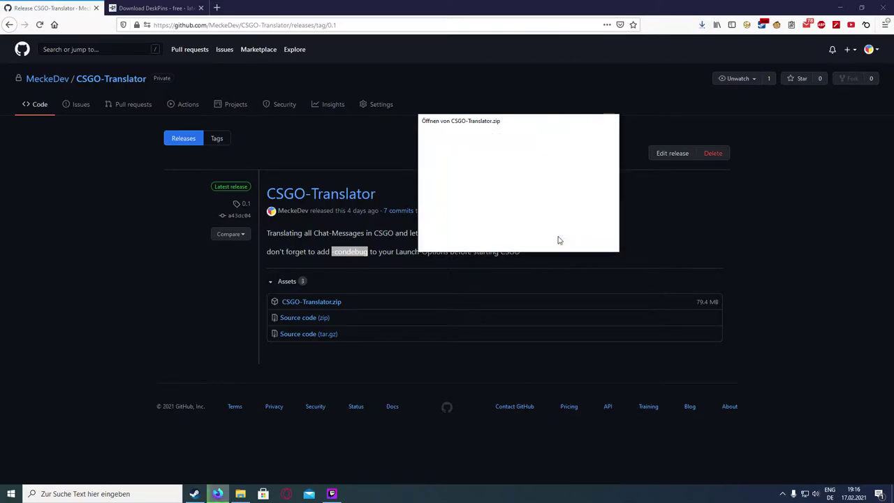
pyautogui.click(702, 25)
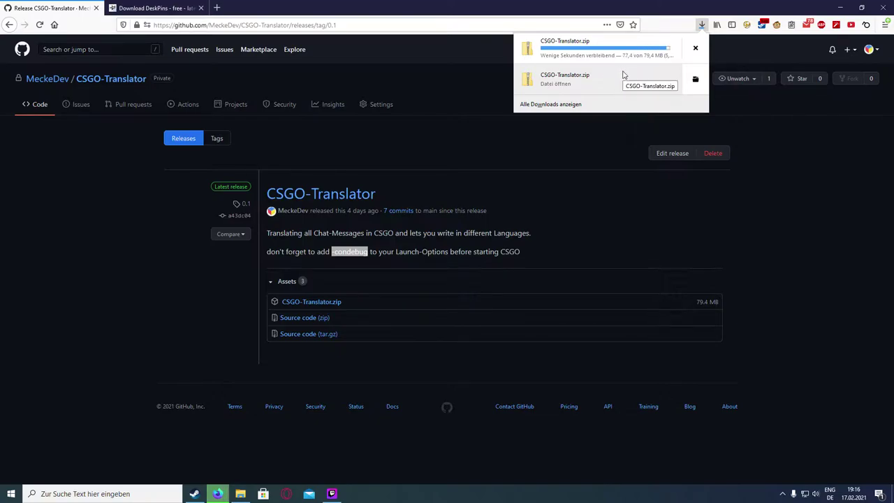
# Extract CSGO-Translator.zip with 7-Zip to a CSGO-Translator folder and select CSGO-Translator.exe inside
pyautogui.click(696, 46)
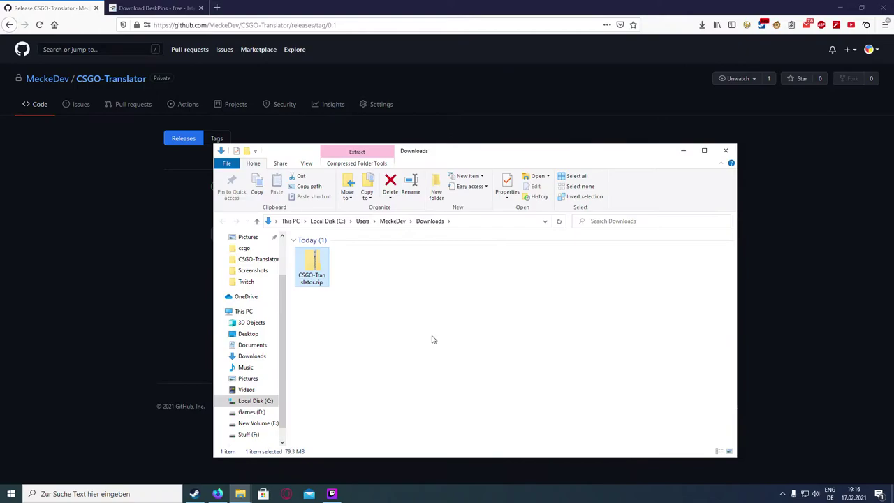
pyautogui.rightClick(311, 268)
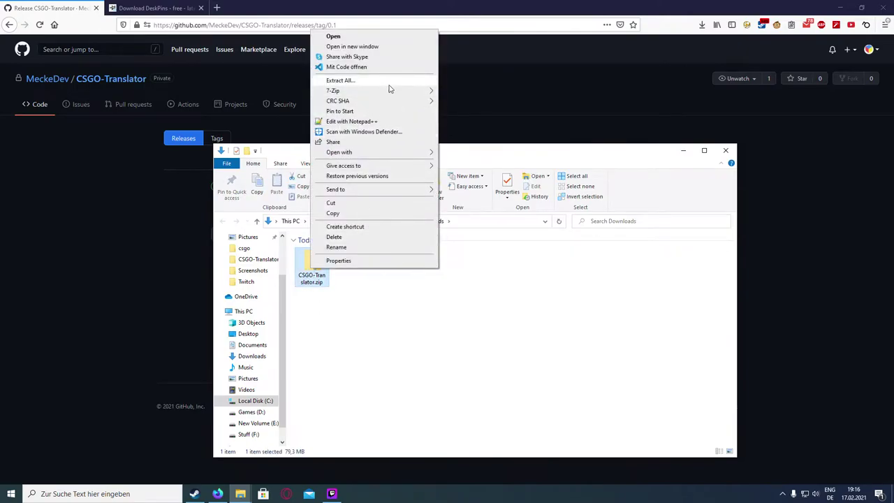
pyautogui.moveTo(389, 92)
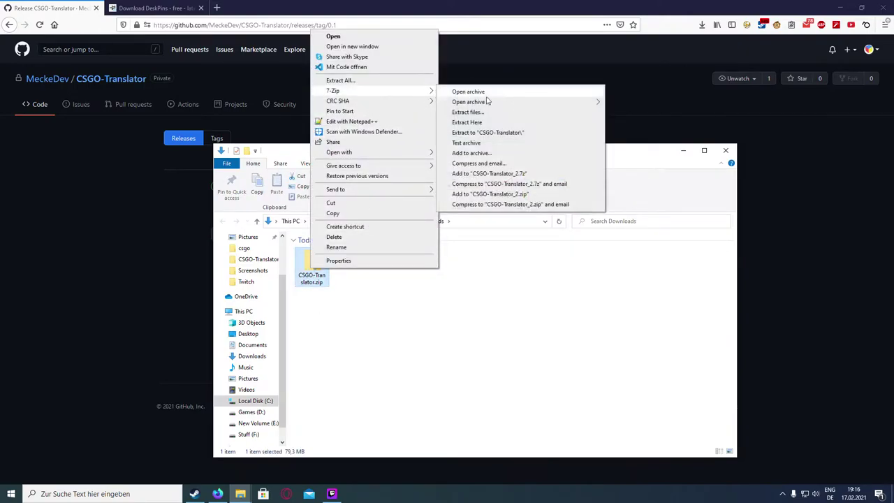
pyautogui.click(533, 136)
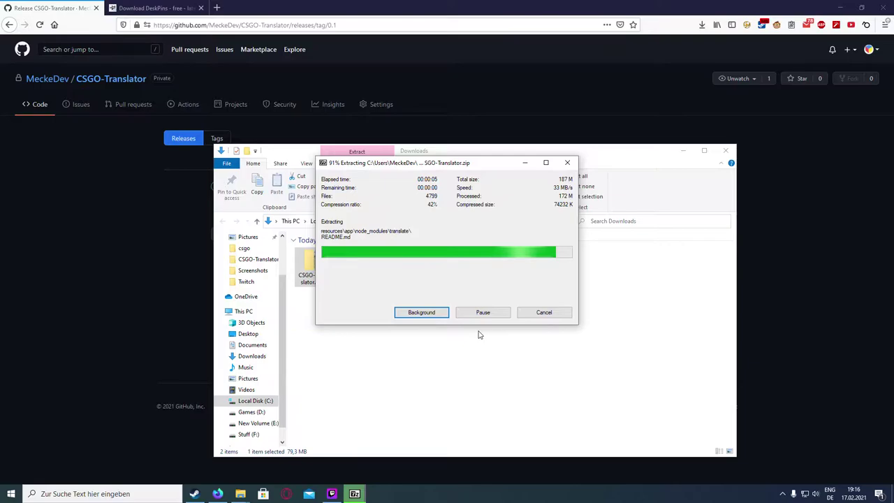
pyautogui.doubleClick(347, 269)
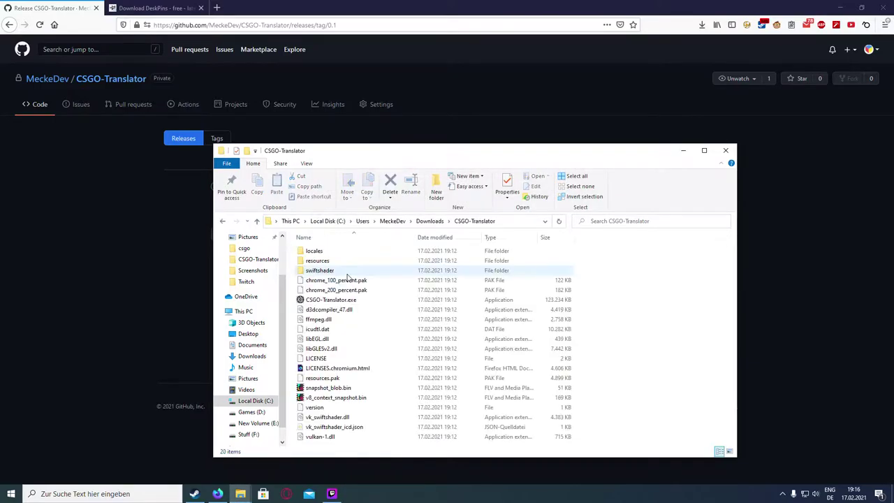
pyautogui.click(347, 302)
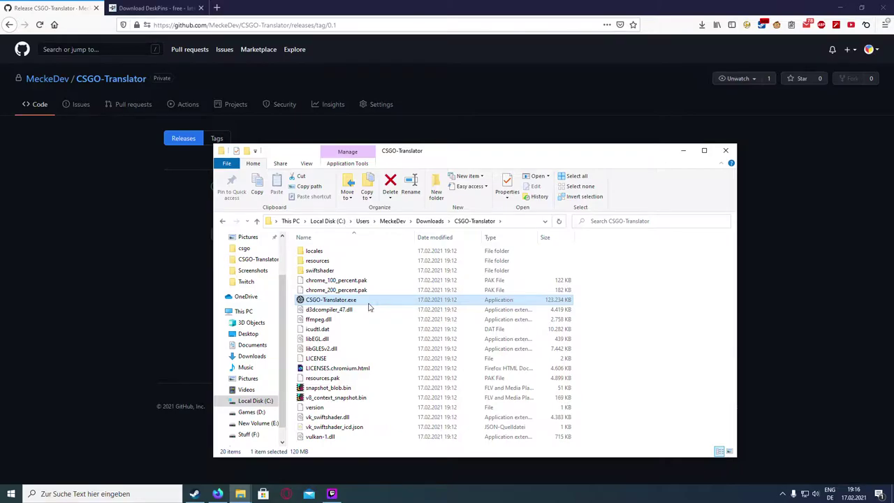
# Launch CSGO-Translator.exe and move its window to the lower left of the screen
pyautogui.doubleClick(368, 302)
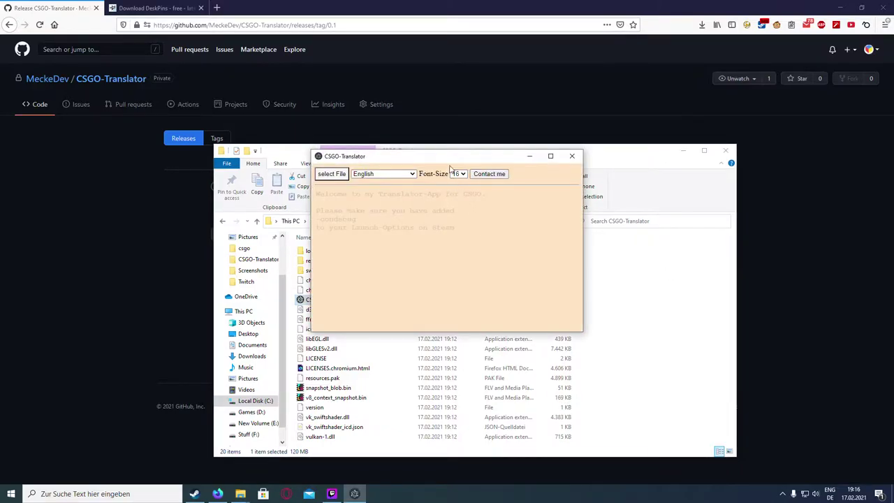
pyautogui.moveTo(451, 161)
pyautogui.mouseDown()
pyautogui.moveTo(395, 218)
pyautogui.moveTo(324, 251)
pyautogui.mouseUp()
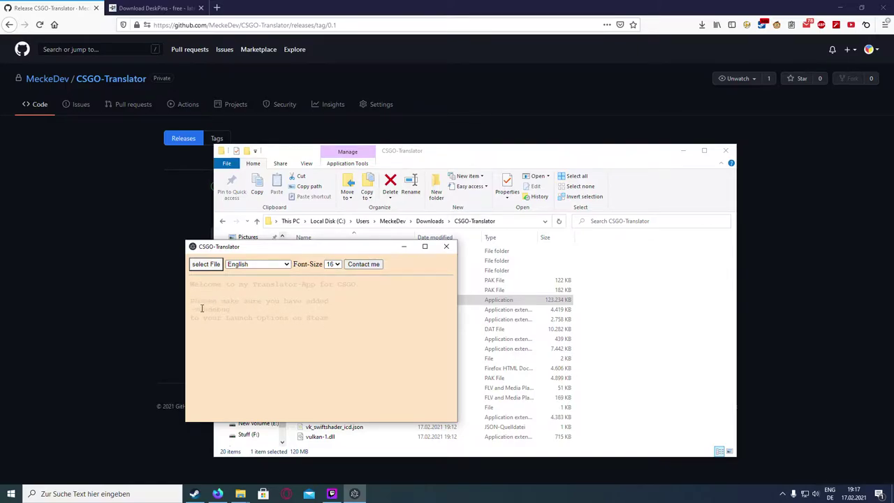
pyautogui.moveTo(279, 254); pyautogui.dragTo(205, 289)
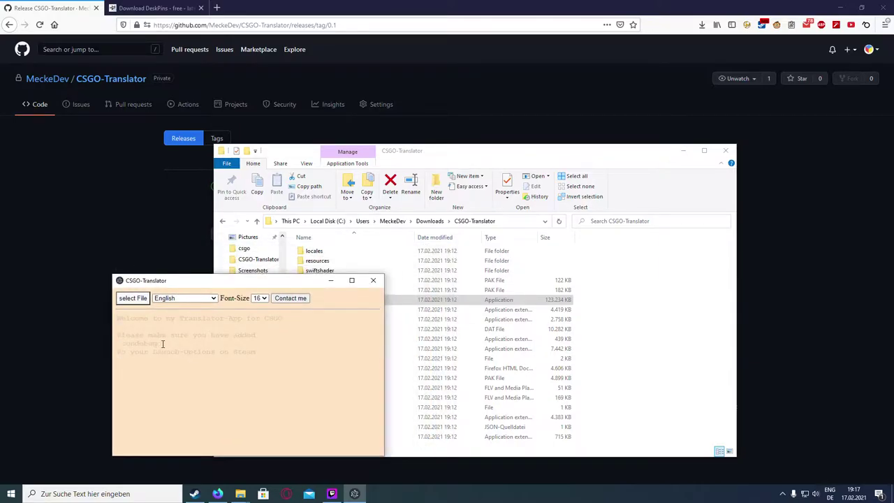
pyautogui.moveTo(282, 291)
pyautogui.mouseDown()
pyautogui.moveTo(178, 302)
pyautogui.moveTo(187, 311)
pyautogui.mouseUp()
# Minimize File Explorer and Firefox to clear the desktop
pyautogui.click(683, 150)
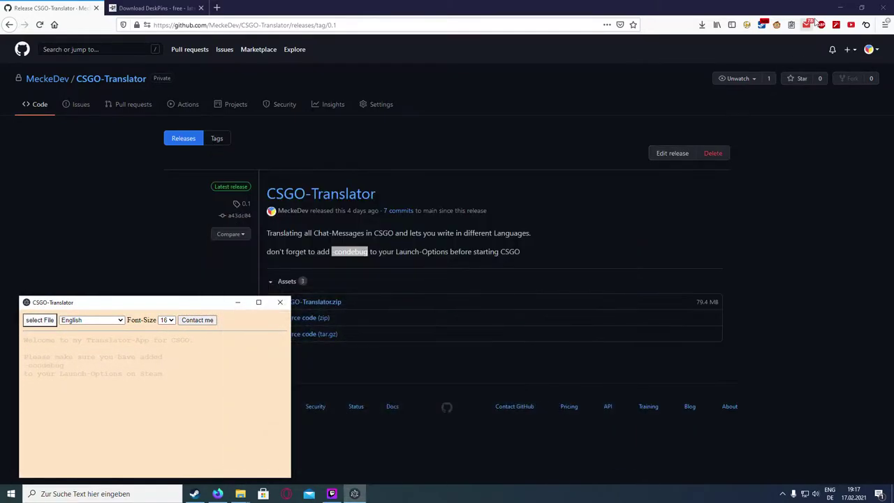
pyautogui.click(841, 8)
pyautogui.click(396, 334)
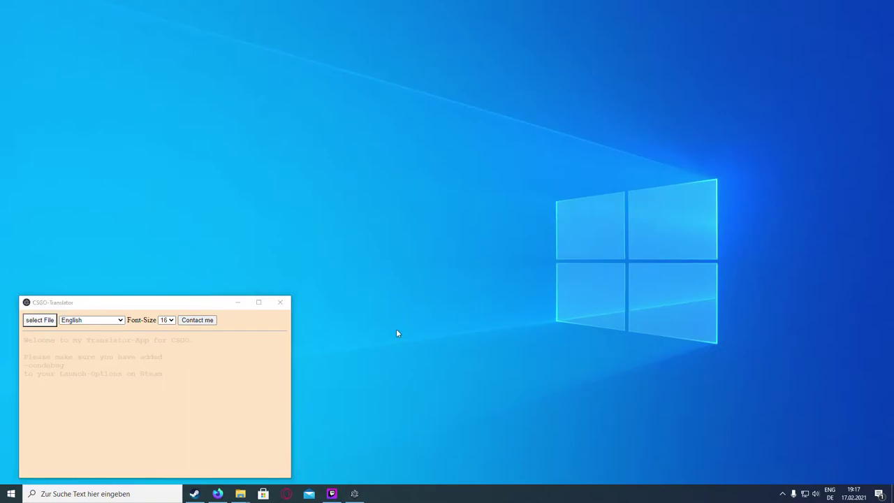
# Launch Counter-Strike: Global Offensive from Steam's taskbar jump list, keeping the translator in front
pyautogui.rightClick(194, 494)
pyautogui.click(201, 227)
pyautogui.click(49, 366)
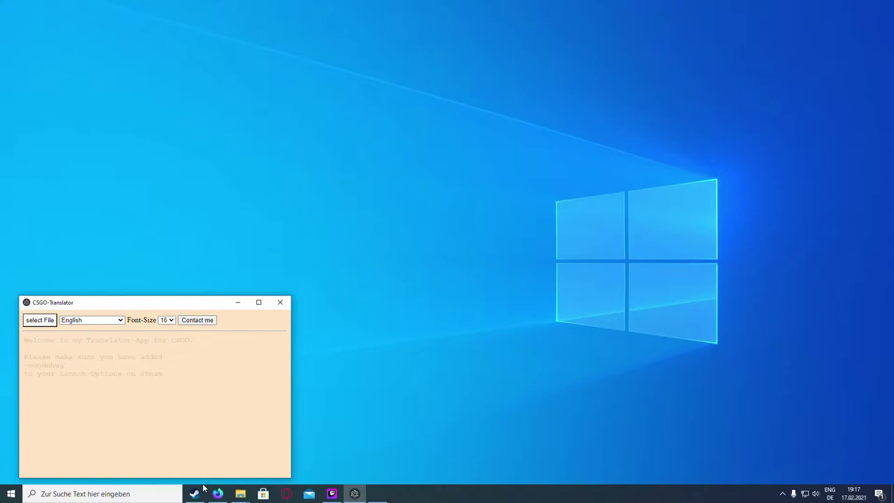
# Start Notepad++ from the Windows search
pyautogui.click(153, 494)
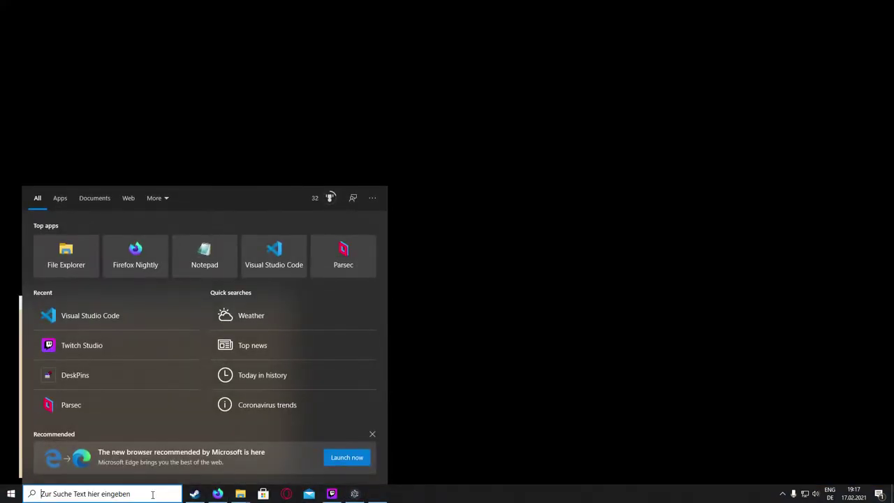
pyautogui.write('co')
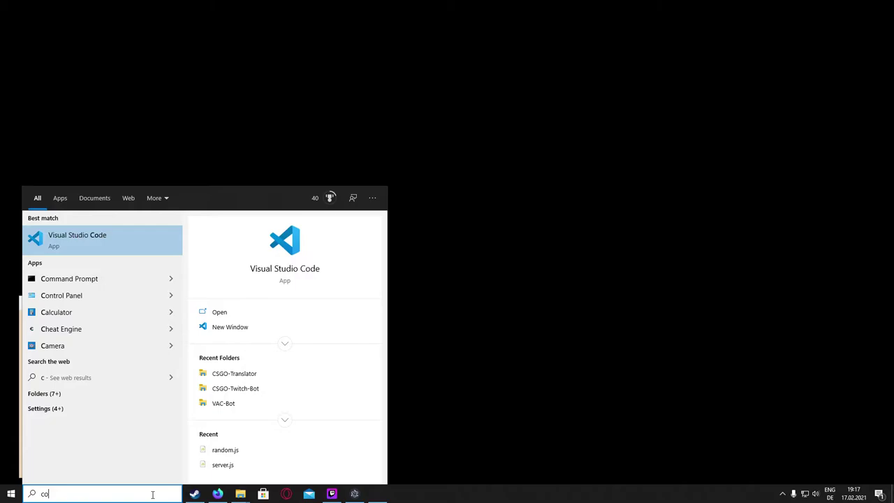
pyautogui.press('BackSpace')
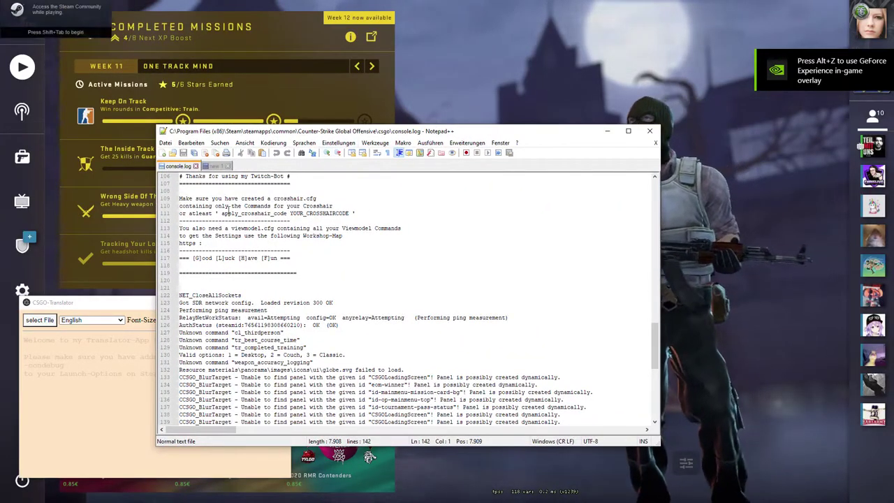
# Run the status test command in the CS:GO developer console
pyautogui.scroll(-7, 272, 280)
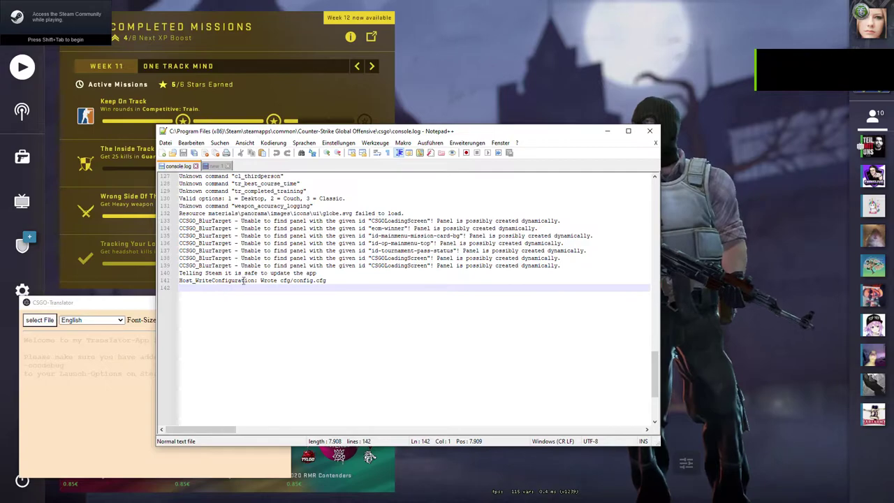
pyautogui.moveTo(439, 136); pyautogui.dragTo(308, 159)
pyautogui.hotkey('alt', 'Tab')
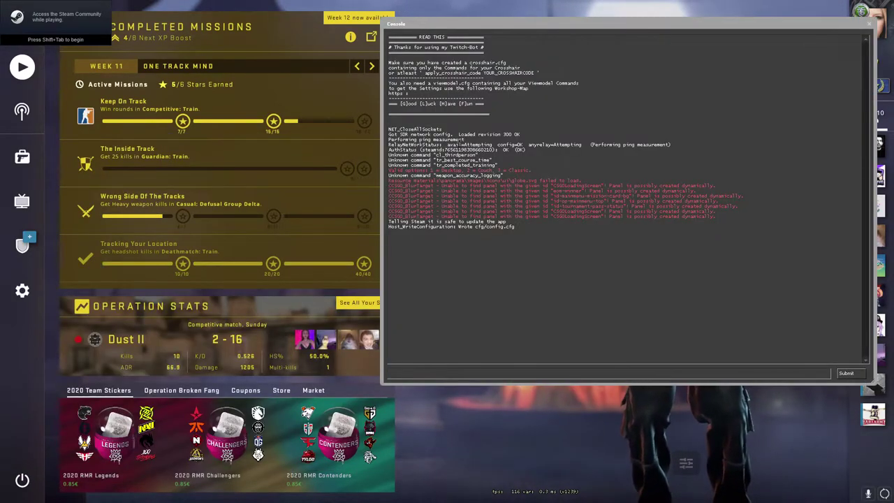
pyautogui.write('staus')
pyautogui.press('Return')
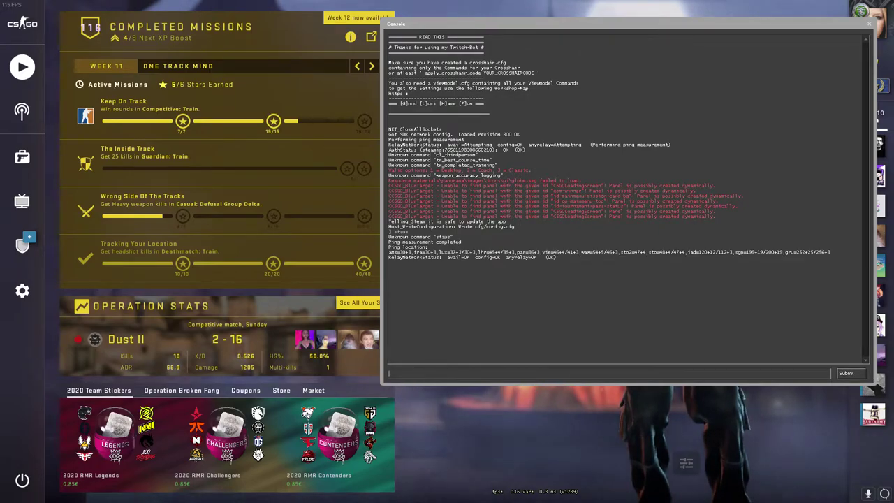
# Check the new lines 143–146 in console.log, then minimize Notepad++ and close the console
pyautogui.hotkey('alt', 'Tab')
pyautogui.moveTo(458, 289); pyautogui.dragTo(464, 262)
pyautogui.click(464, 254)
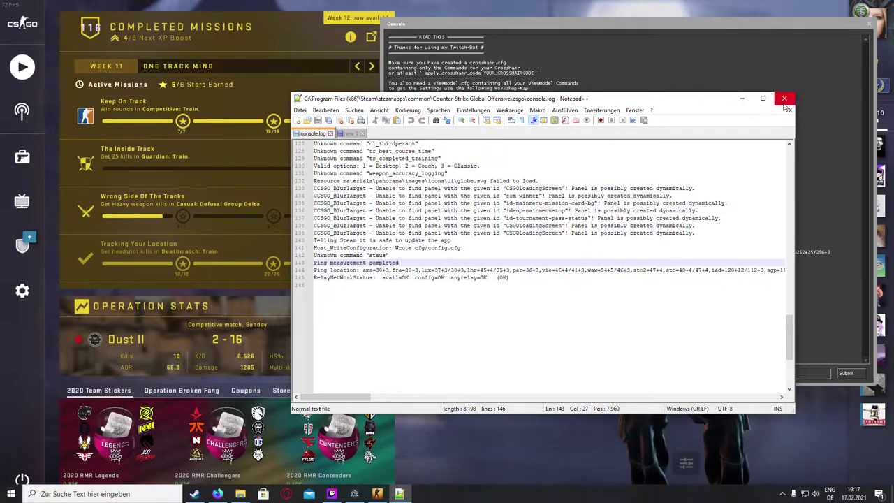
pyautogui.click(741, 97)
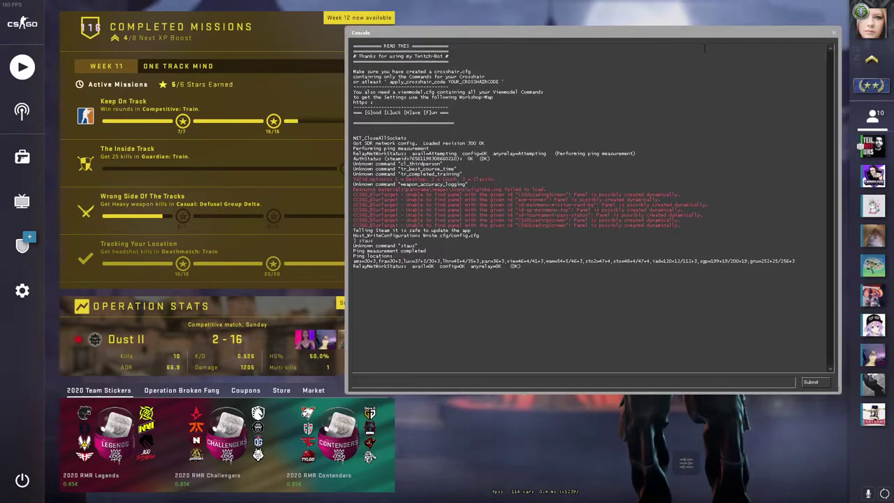
pyautogui.press('`')
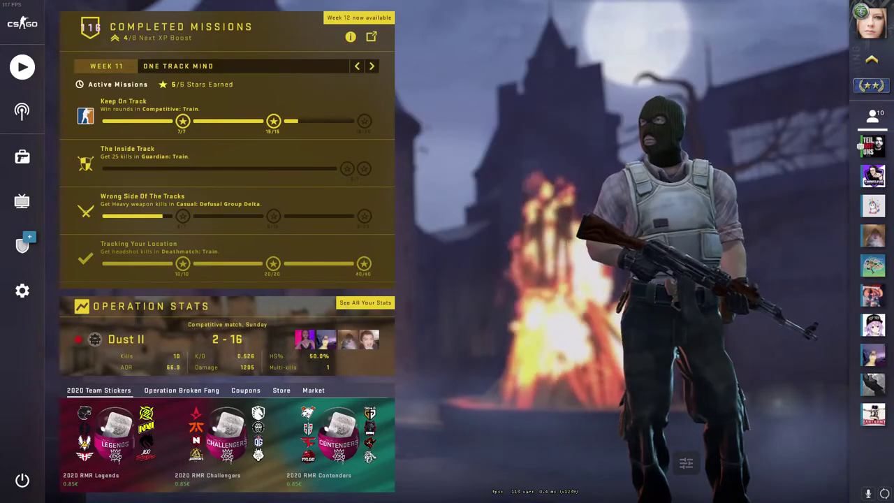
# Bring the CSGO-Translator window over CS:GO and place it in the lower-left corner
pyautogui.hotkey('alt', 'Tab')
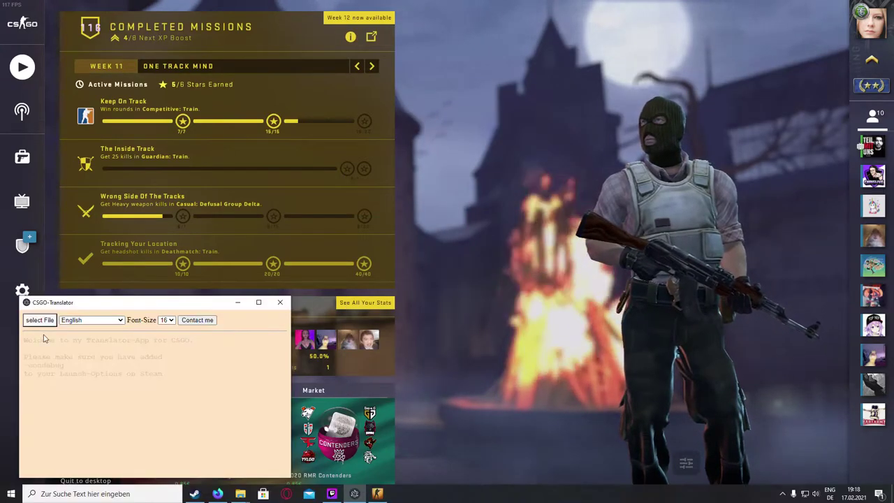
pyautogui.moveTo(91, 303)
pyautogui.mouseDown()
pyautogui.moveTo(157, 292)
pyautogui.moveTo(97, 315)
pyautogui.mouseUp()
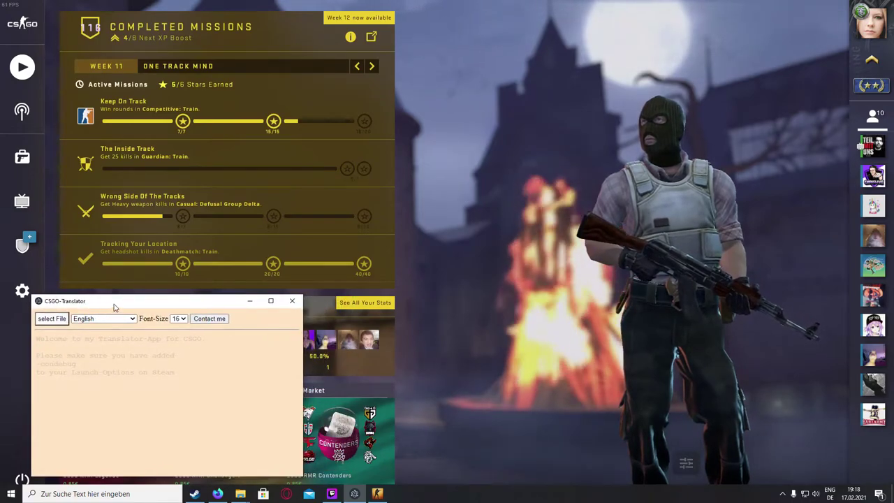
pyautogui.hotkey('alt', 'Tab')
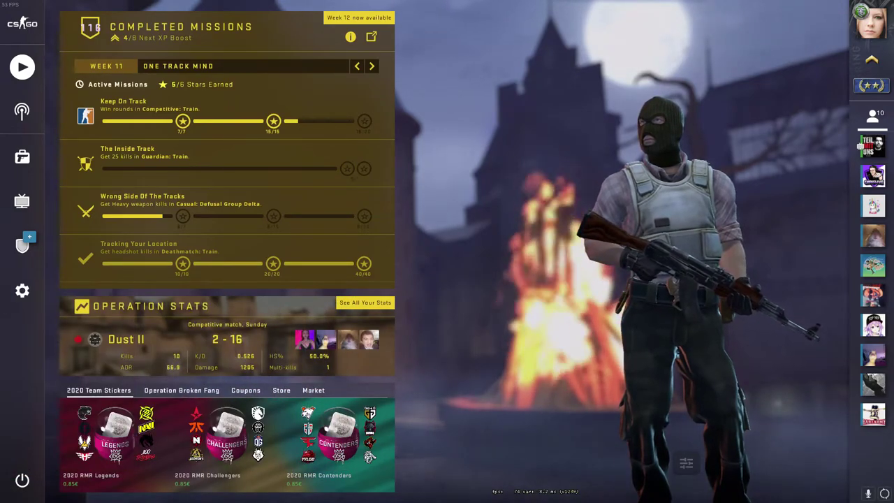
pyautogui.hotkey('alt', 'Tab')
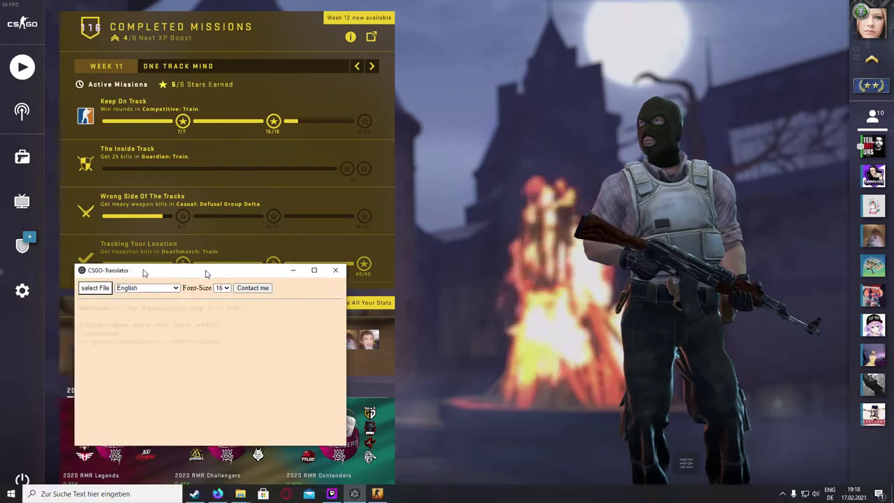
pyautogui.moveTo(146, 269)
pyautogui.mouseDown()
pyautogui.moveTo(149, 284)
pyautogui.moveTo(97, 301)
pyautogui.mouseUp()
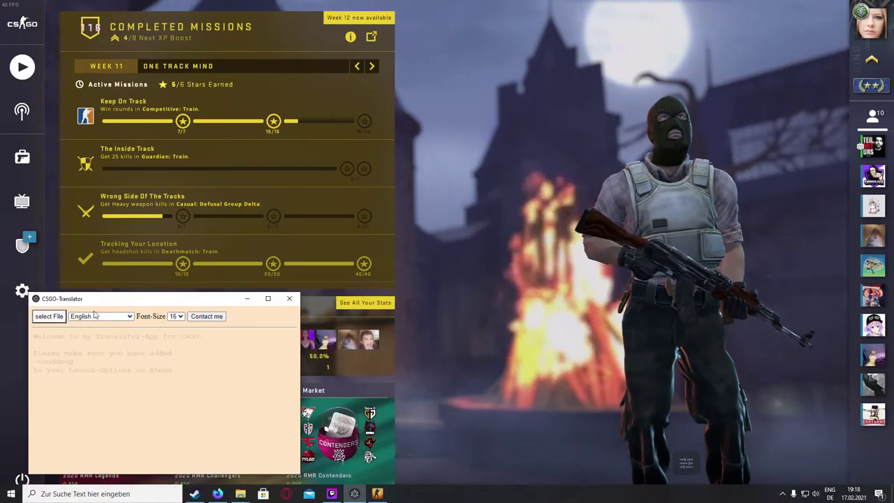
# Launch DeskPins from the Windows search
pyautogui.click(86, 496)
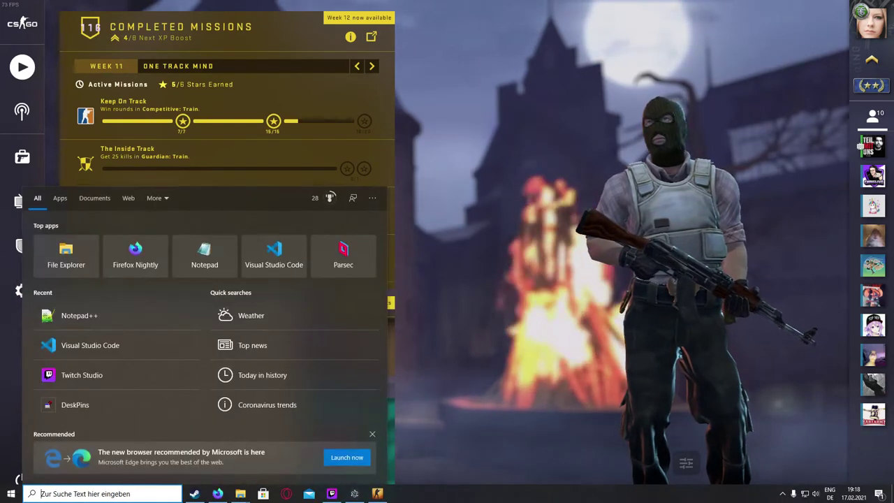
pyautogui.write('desk')
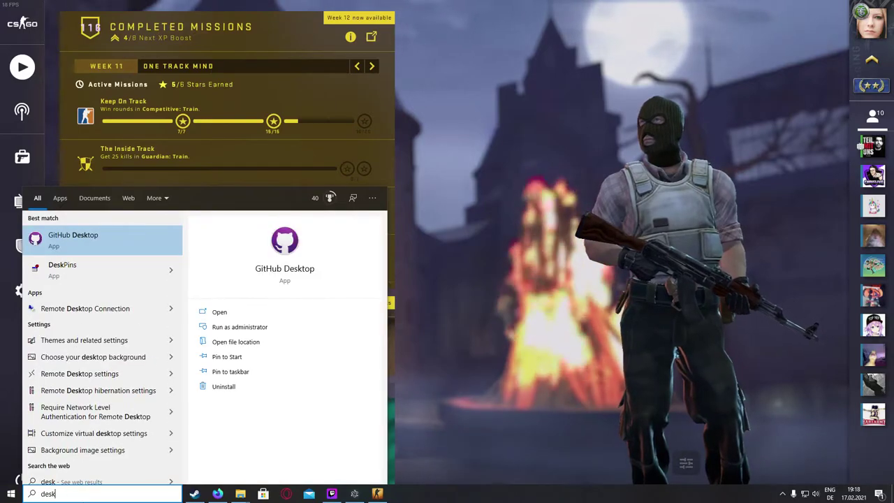
pyautogui.click(79, 276)
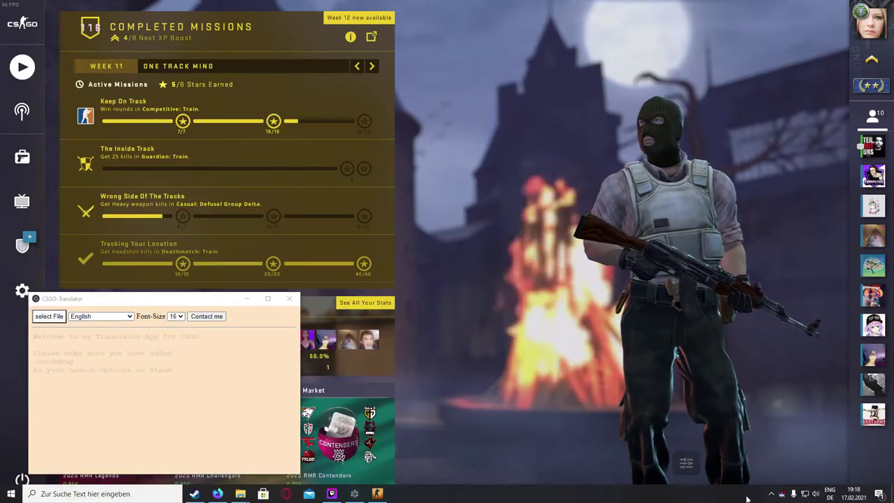
# Pin the CSGO-Translator window on top using DeskPins pin mode, then refocus the game
pyautogui.rightClick(784, 495)
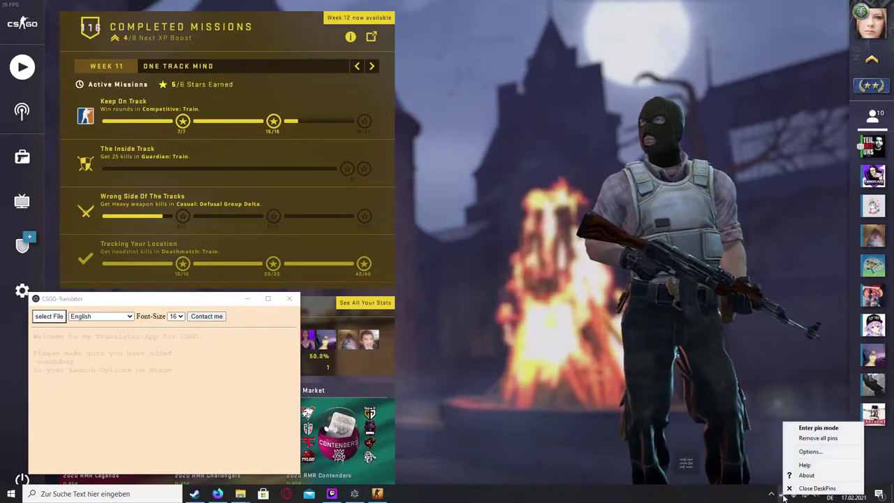
pyautogui.click(837, 428)
pyautogui.click(202, 303)
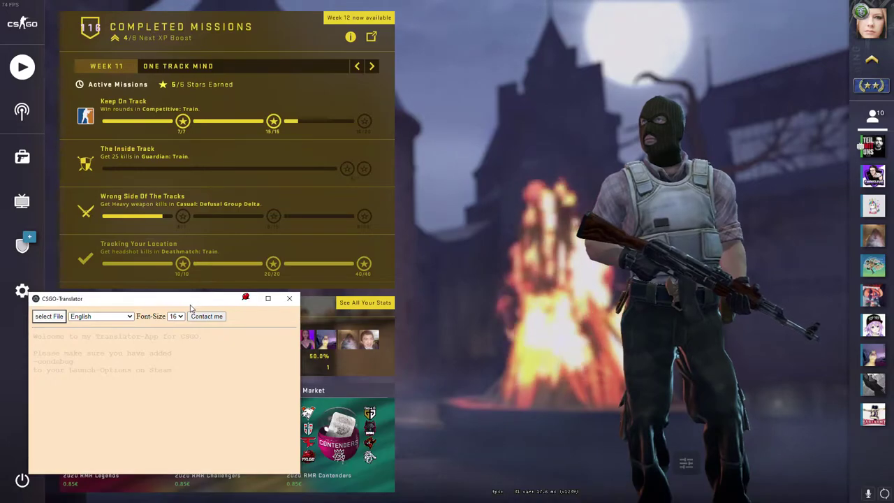
pyautogui.moveTo(202, 304)
pyautogui.mouseDown()
pyautogui.moveTo(193, 318)
pyautogui.moveTo(204, 309)
pyautogui.mouseUp()
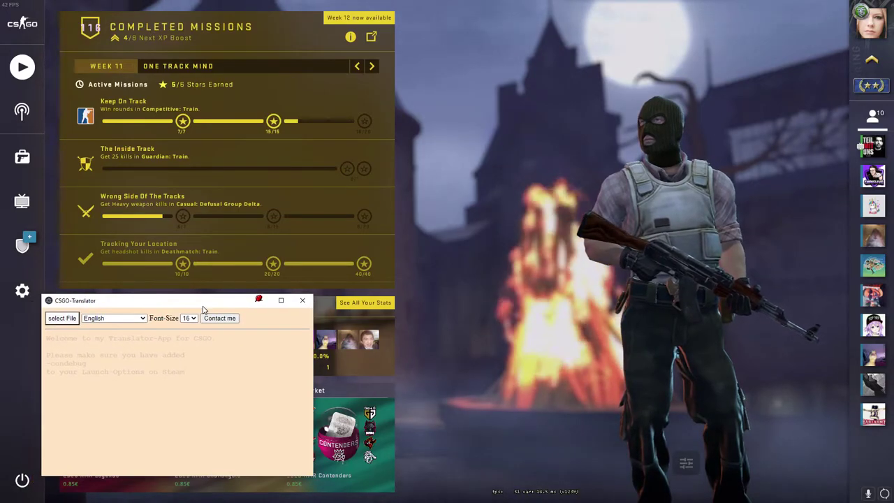
pyautogui.click(604, 245)
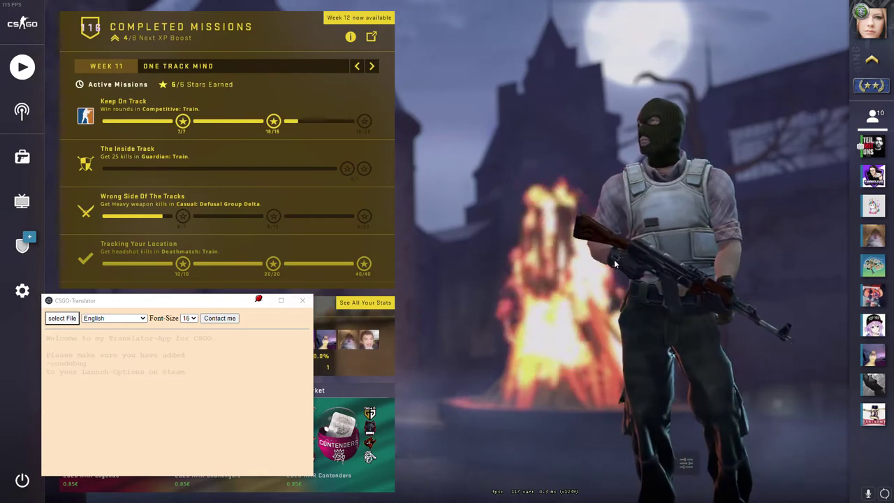
# Start a Practice With Bots Competitive match on Inferno and set the translator's Font-Size to 24
pyautogui.click(39, 70)
pyautogui.click(130, 64)
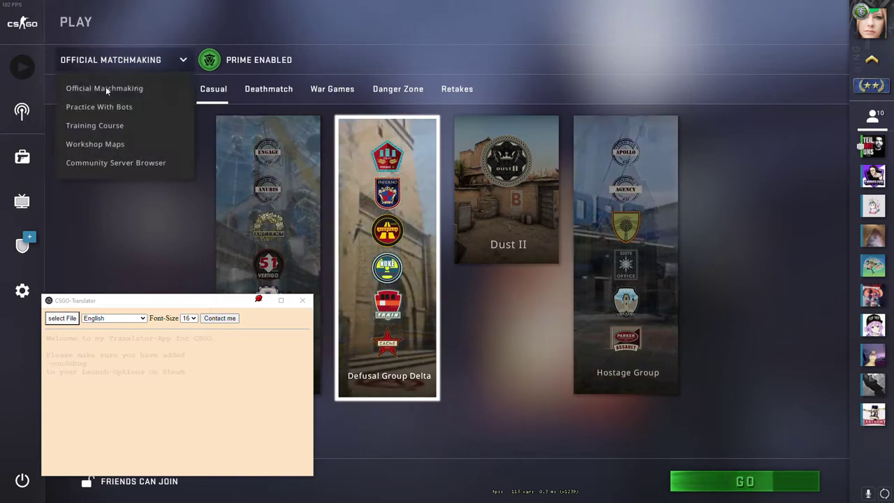
pyautogui.click(150, 106)
pyautogui.click(87, 90)
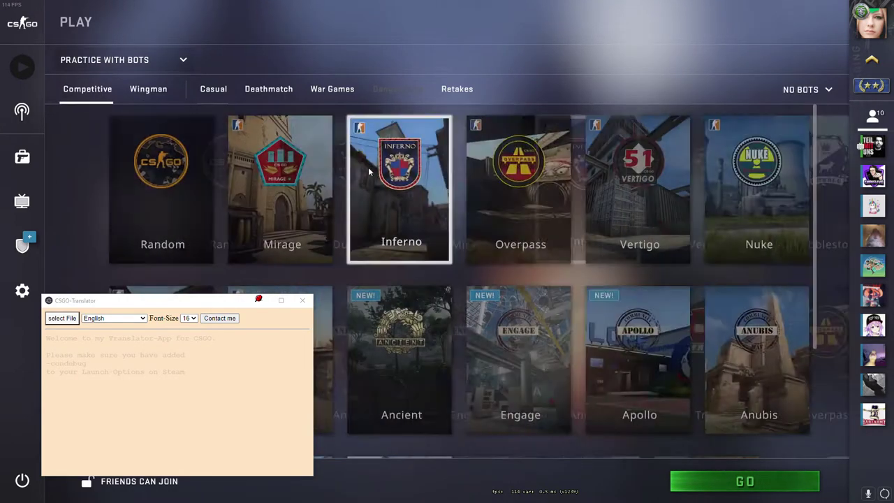
pyautogui.click(729, 482)
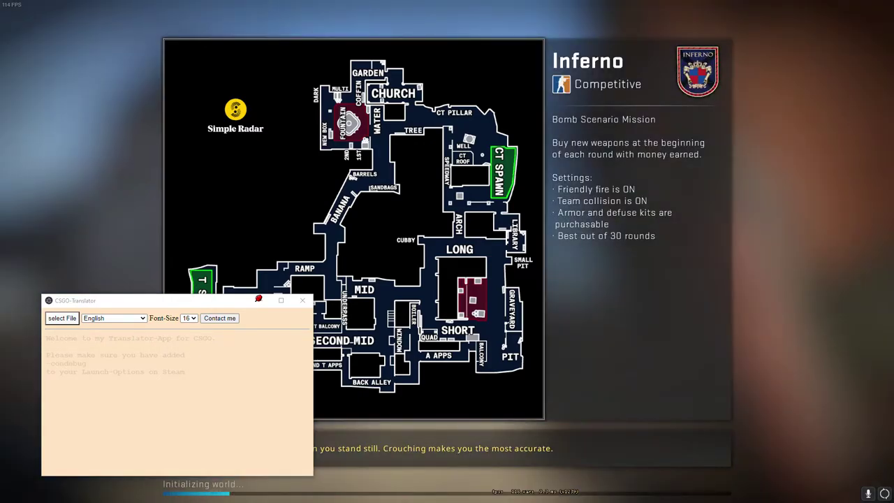
pyautogui.click(196, 320)
pyautogui.click(186, 358)
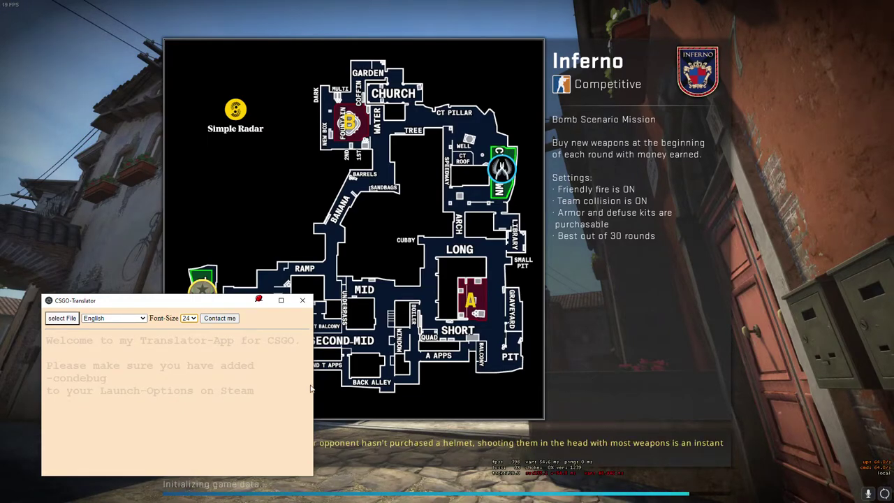
# Load console.log from steamapps\common\Counter-Strike Global Offensive\csgo as the translator's file
pyautogui.click(62, 319)
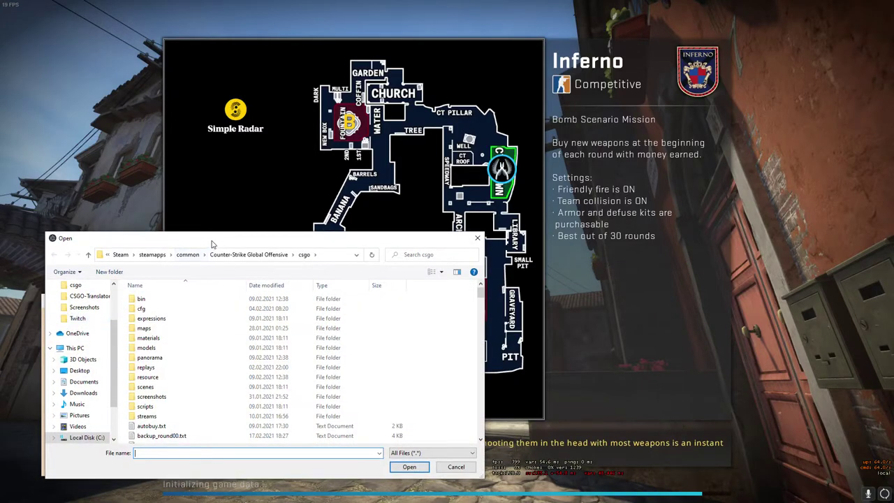
pyautogui.moveTo(212, 248); pyautogui.dragTo(207, 214)
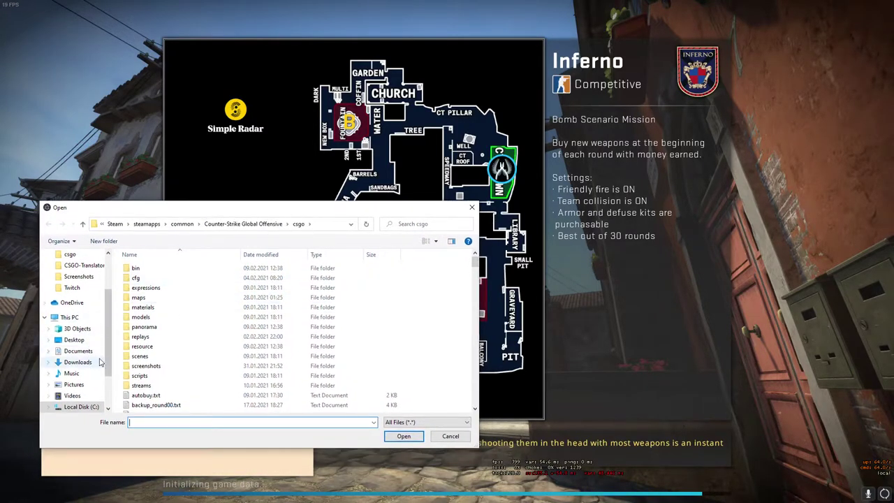
pyautogui.click(182, 224)
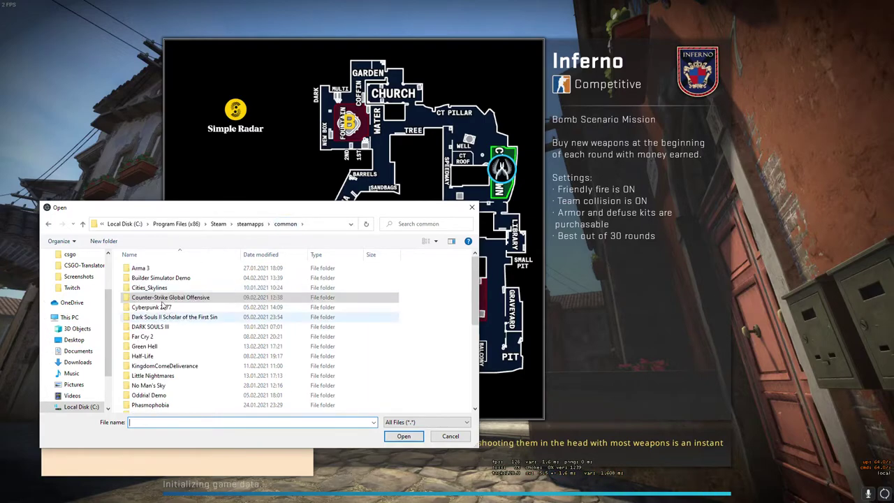
pyautogui.click(161, 301)
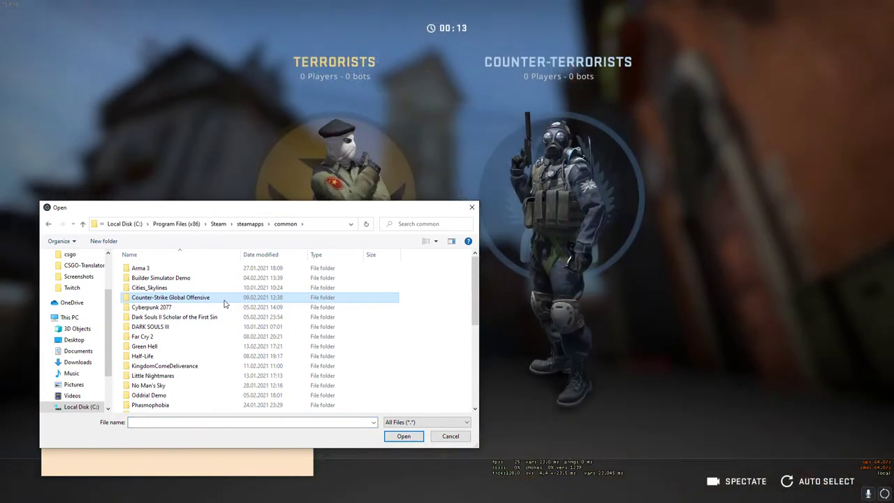
pyautogui.doubleClick(225, 300)
pyautogui.click(144, 279)
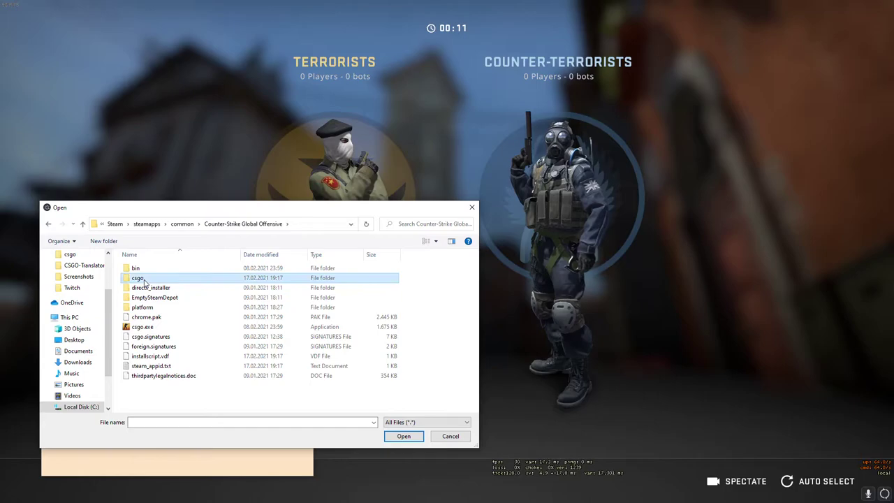
pyautogui.doubleClick(162, 282)
pyautogui.scroll(-5, 172, 309)
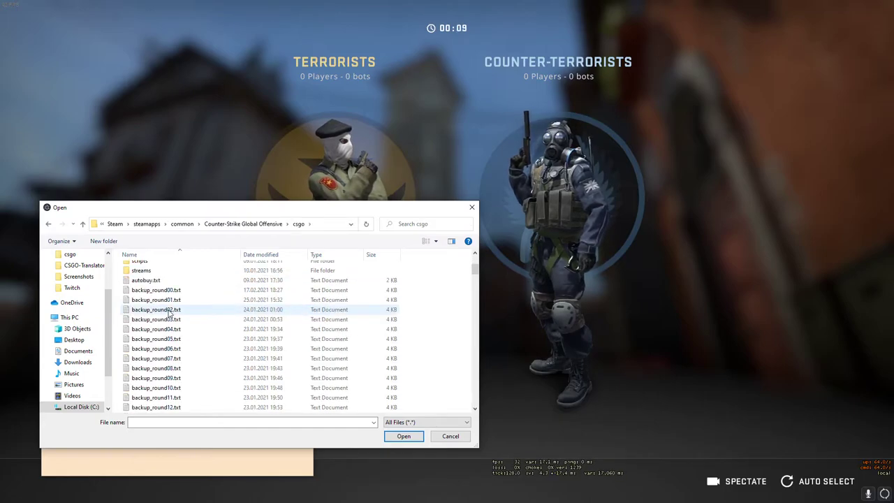
pyautogui.scroll(-1, 170, 315)
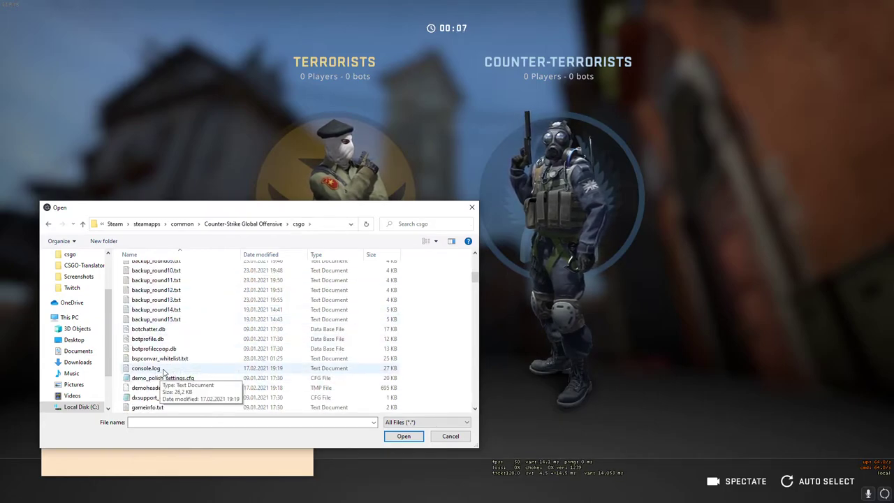
pyautogui.click(145, 370)
pyautogui.doubleClick(166, 370)
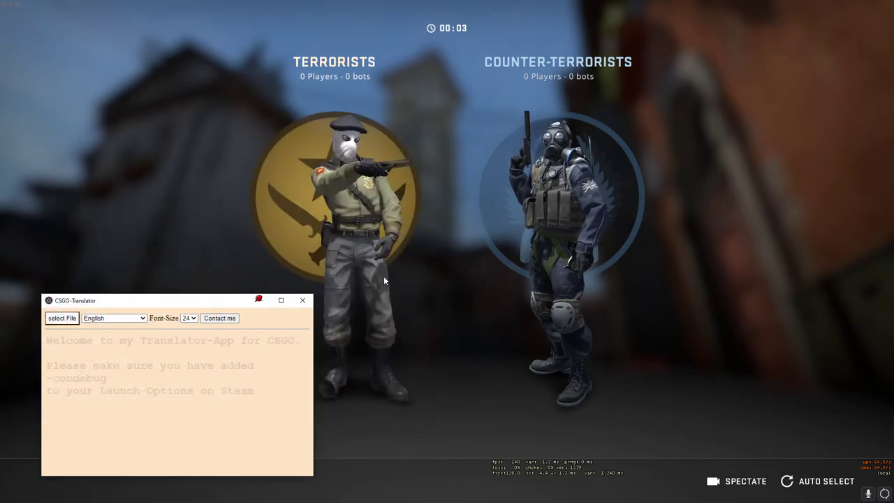
# Join a team with key 3 and move the translator window to the screen centre
pyautogui.click(764, 230)
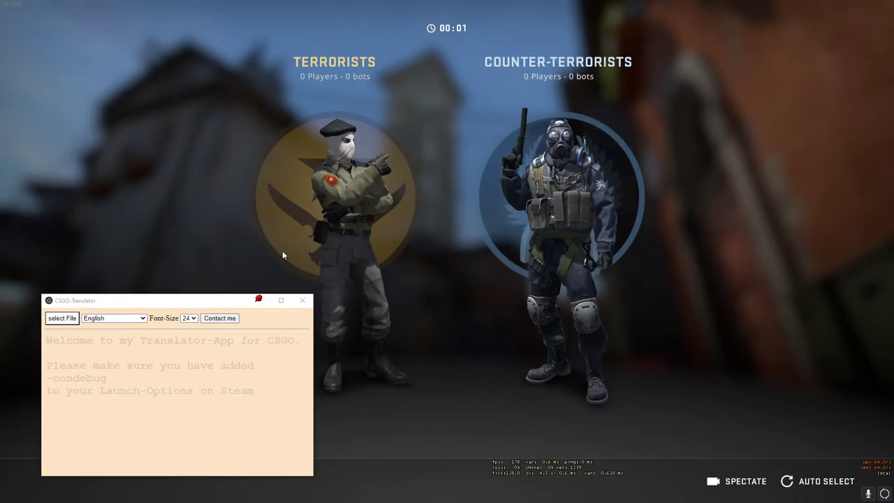
pyautogui.moveTo(215, 305); pyautogui.dragTo(196, 306)
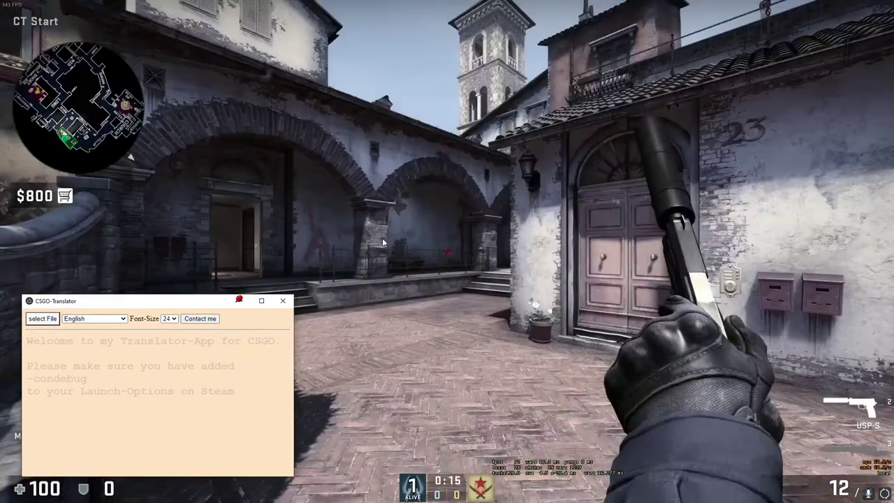
pyautogui.press('3')
pyautogui.hotkey('shift', 'Tab')
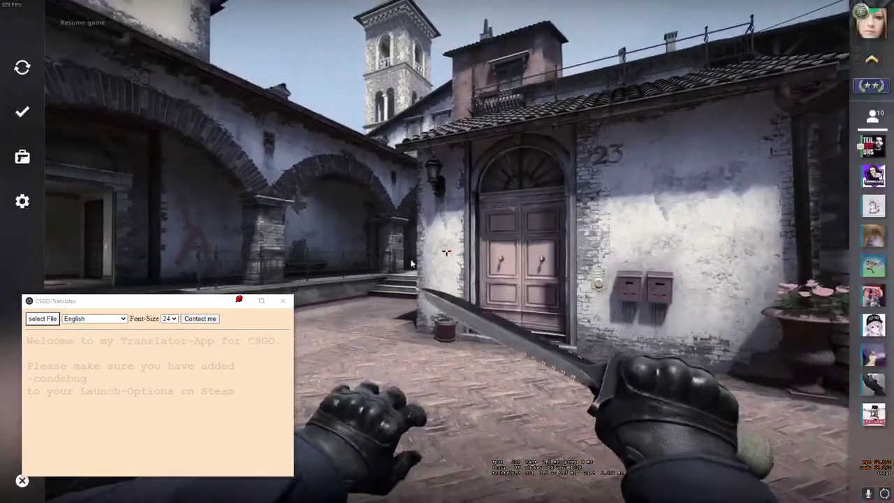
pyautogui.moveTo(170, 306)
pyautogui.mouseDown()
pyautogui.moveTo(432, 224)
pyautogui.moveTo(472, 181)
pyautogui.moveTo(577, 182)
pyautogui.moveTo(633, 210)
pyautogui.moveTo(594, 178)
pyautogui.mouseUp()
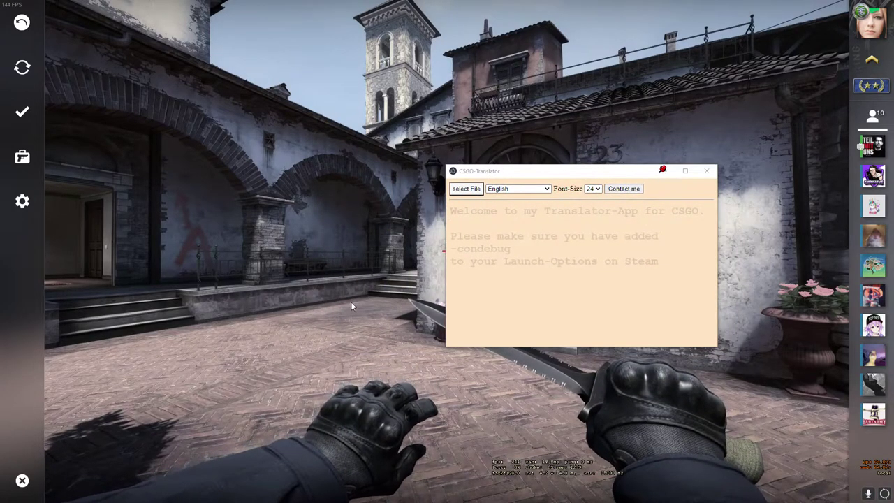
pyautogui.hotkey('shift', 'Tab')
# Send 'Hallo' in all-chat so the translator shows it in English as 'Hi'
pyautogui.press('y')
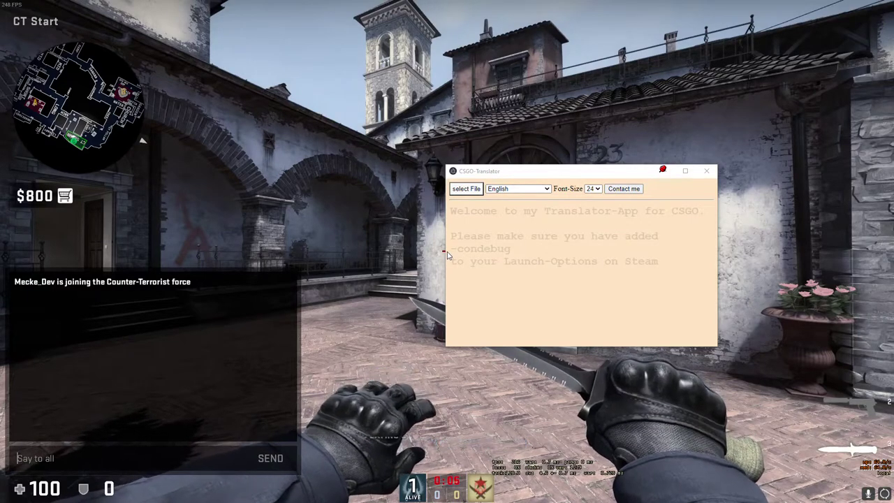
pyautogui.write('Hallo')
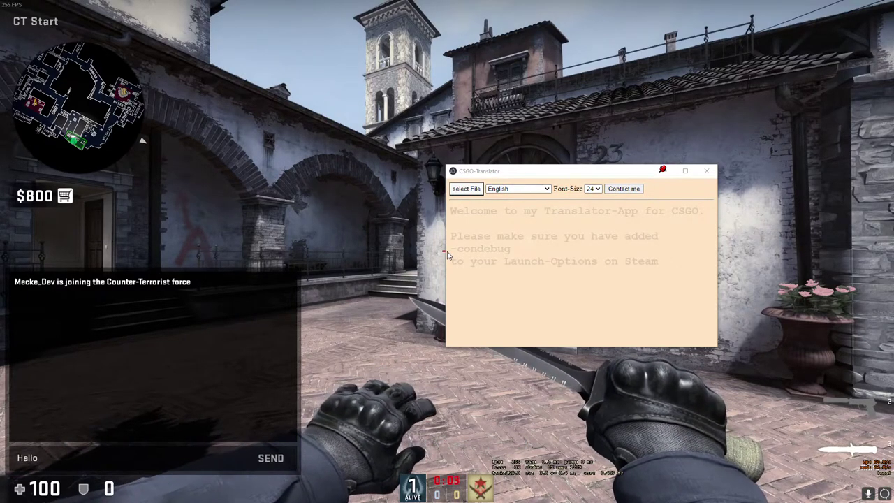
pyautogui.press('Return')
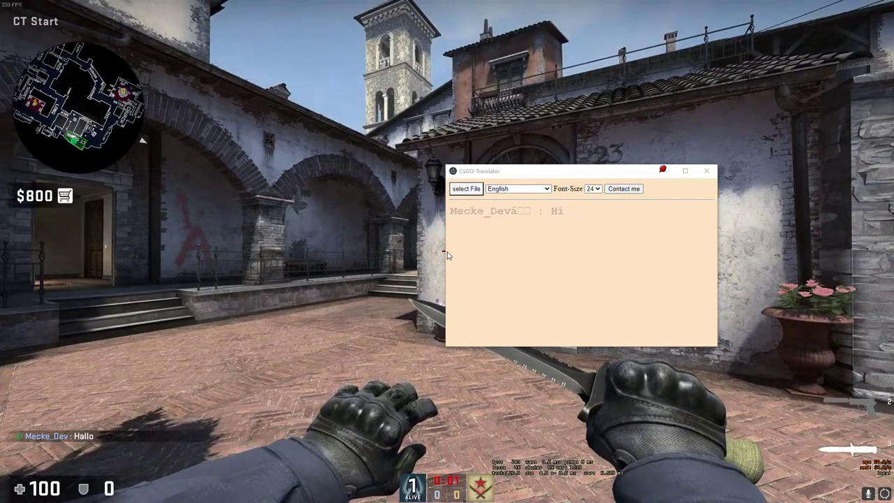
pyautogui.press('w')
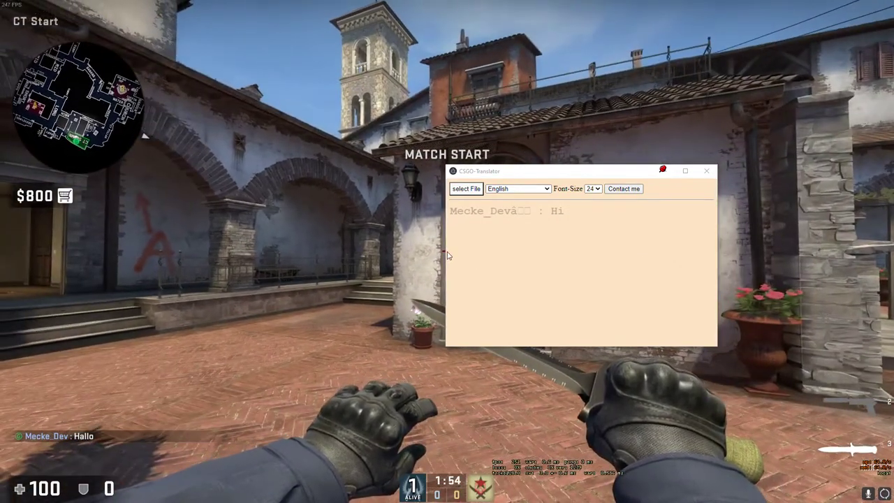
pyautogui.hotkey('shift', 'Tab')
pyautogui.hotkey('shift', 'Tab')
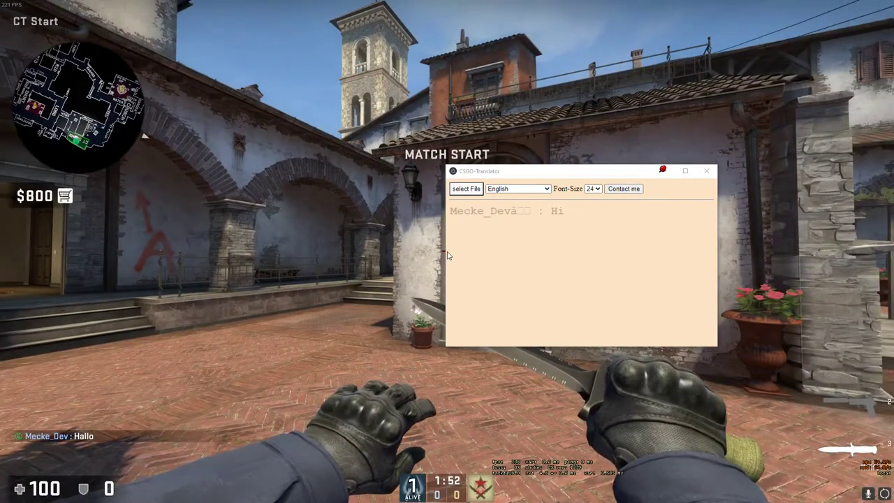
pyautogui.press('f')
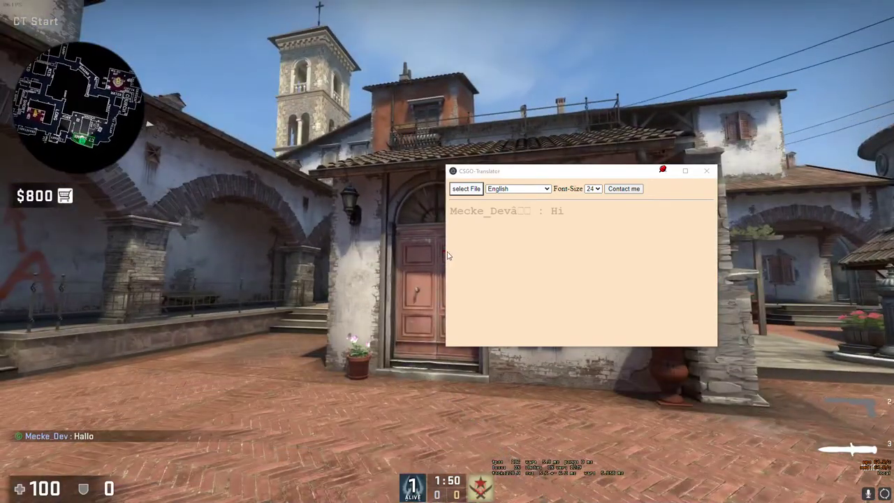
pyautogui.press('w')
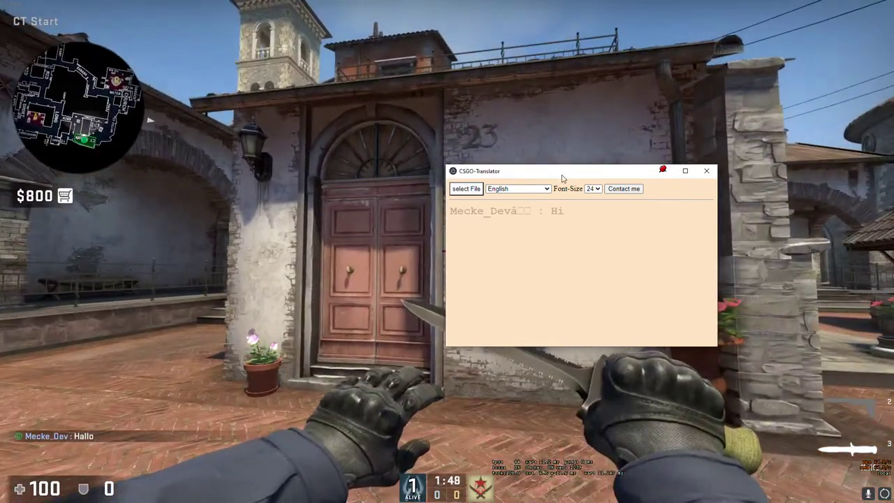
# Park the translator window at the game's upper left and reopen all-chat
pyautogui.moveTo(561, 176)
pyautogui.mouseDown()
pyautogui.moveTo(440, 241)
pyautogui.moveTo(539, 248)
pyautogui.mouseUp()
pyautogui.moveTo(452, 250)
pyautogui.mouseDown()
pyautogui.moveTo(555, 223)
pyautogui.moveTo(241, 299)
pyautogui.moveTo(167, 237)
pyautogui.moveTo(162, 220)
pyautogui.moveTo(159, 252)
pyautogui.mouseUp()
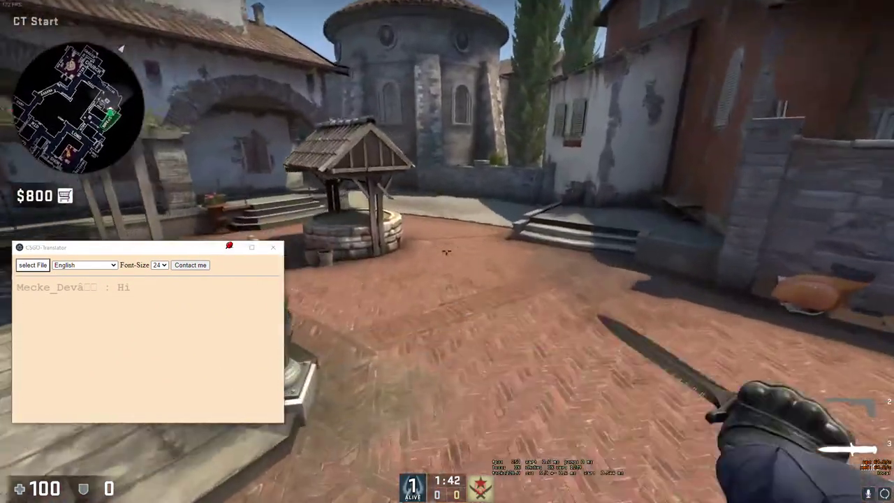
pyautogui.press('y')
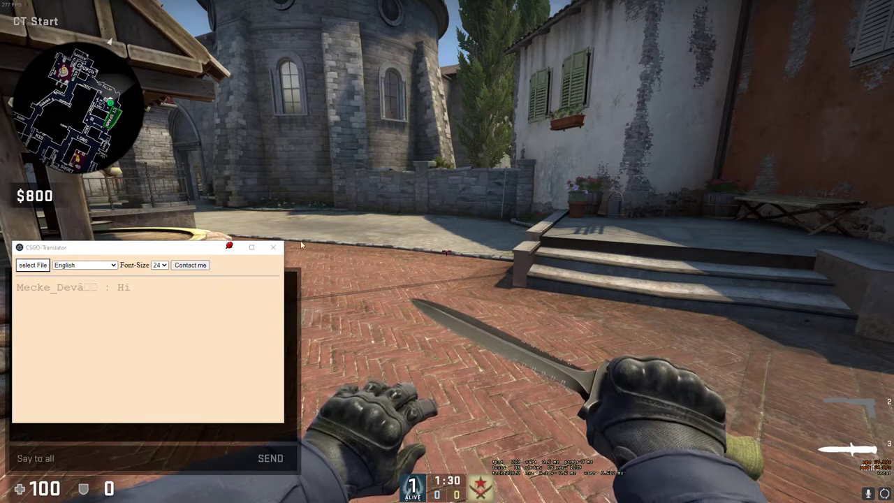
# Pick Russian in the translator's language dropdown, logged as 'Set Language to: Russian'
pyautogui.click(114, 266)
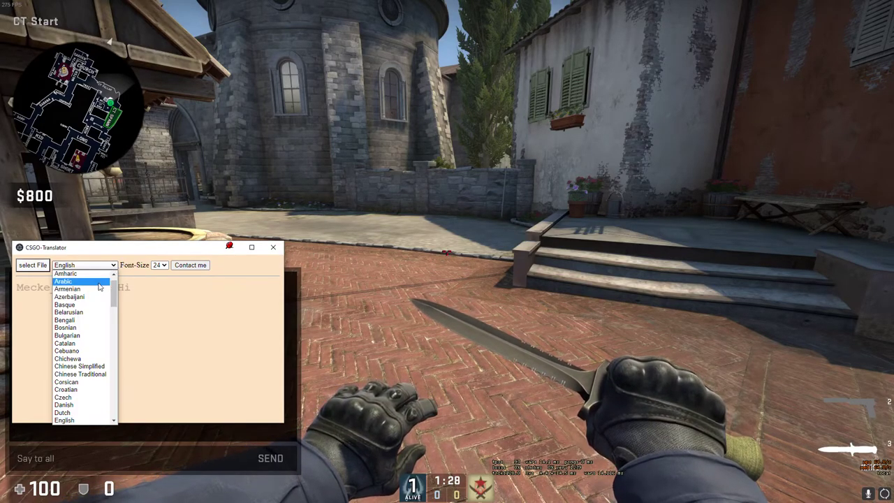
pyautogui.scroll(-12, 81, 349)
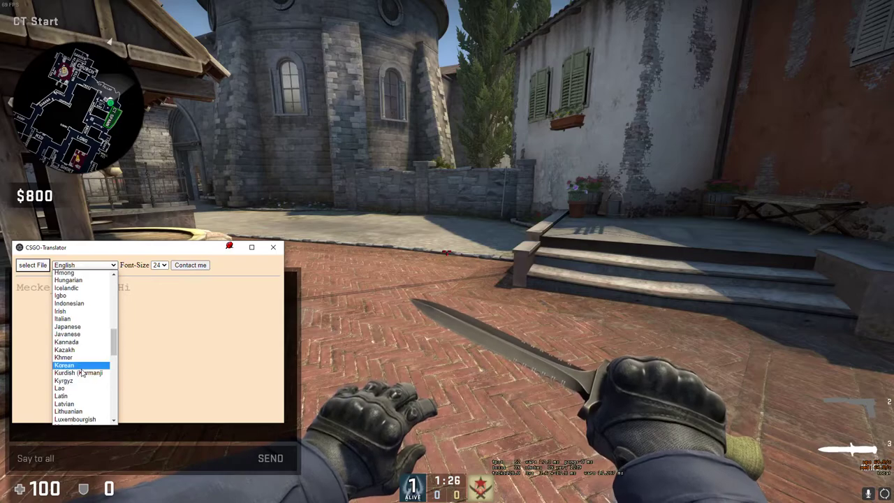
pyautogui.press('Up')
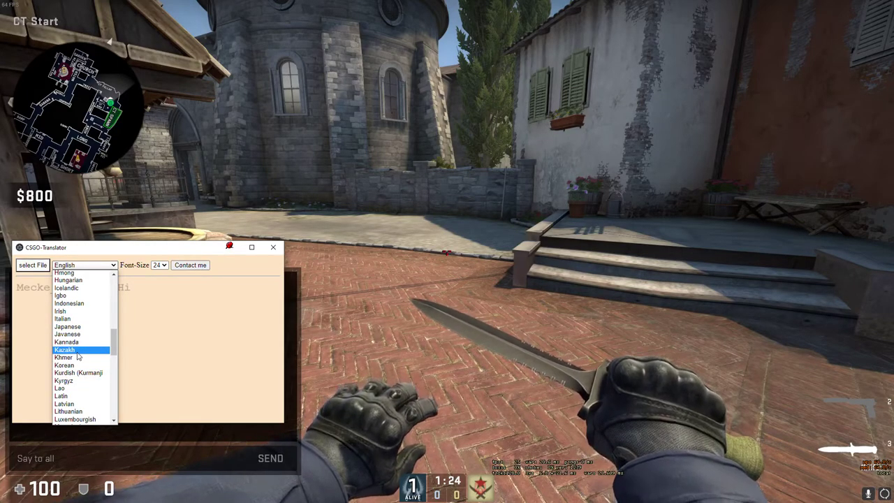
pyautogui.scroll(-8, 78, 357)
pyautogui.click(78, 373)
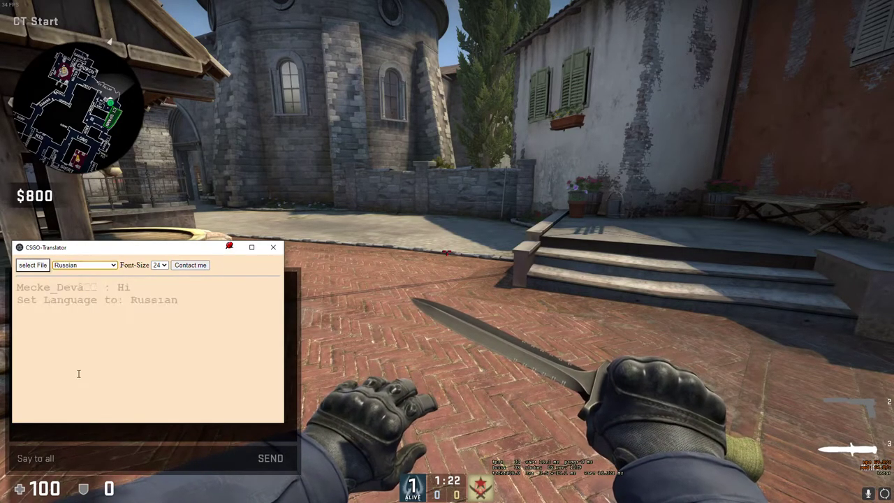
# Send 'Hello my Friend' to all chat, shown in Russian as 'Здравствуй, друг'
pyautogui.click(21, 459)
pyautogui.write('Hello my Friend')
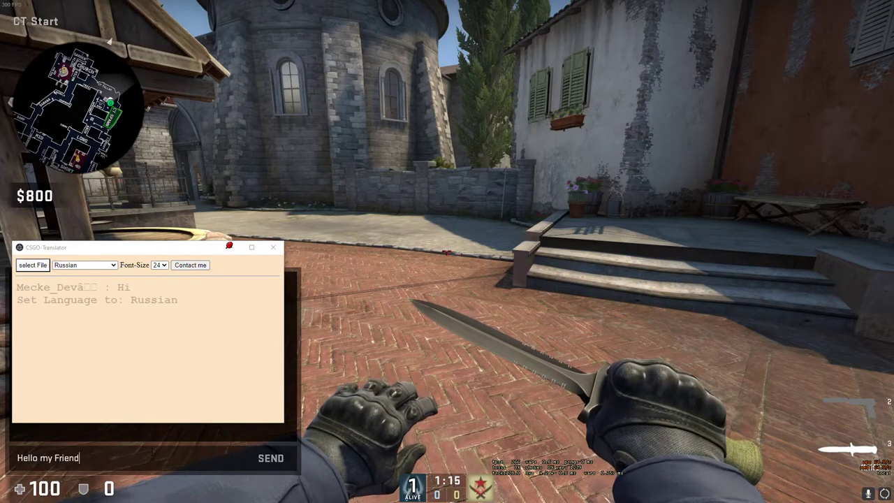
pyautogui.press('Return')
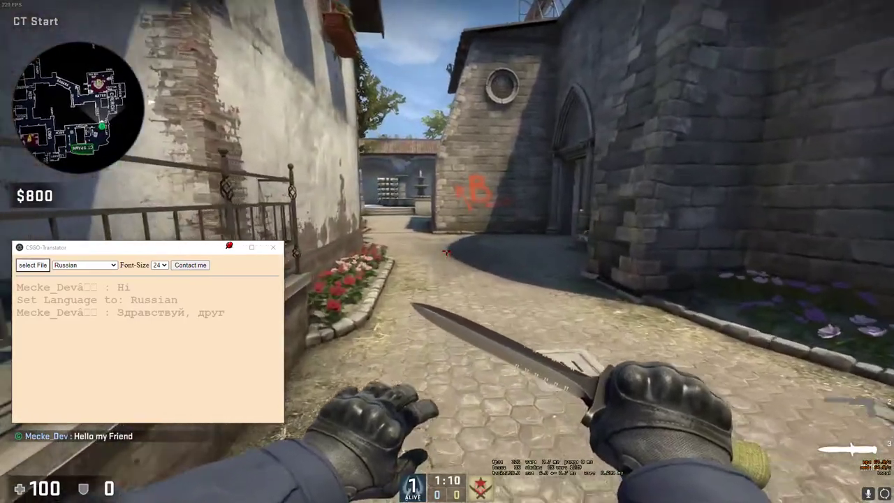
# Briefly switch weapons, then open the game's pause menu to free the pointer
pyautogui.press('2')
pyautogui.press('3')
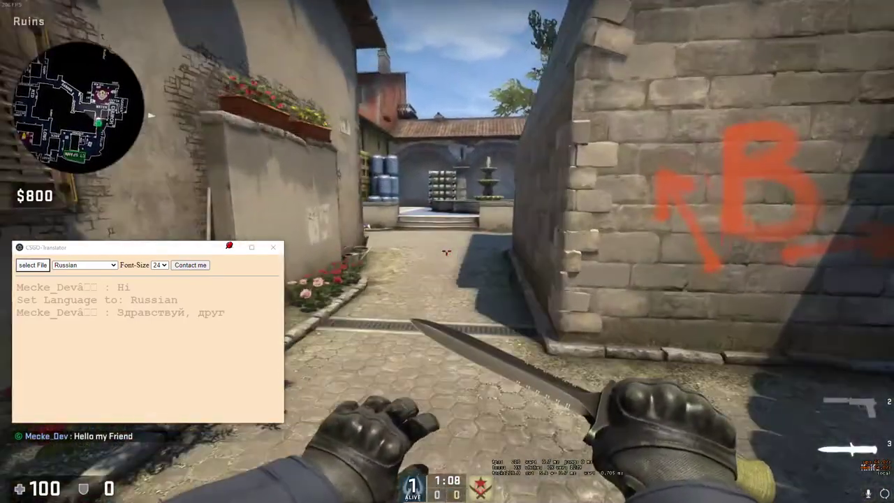
pyautogui.press('Escape')
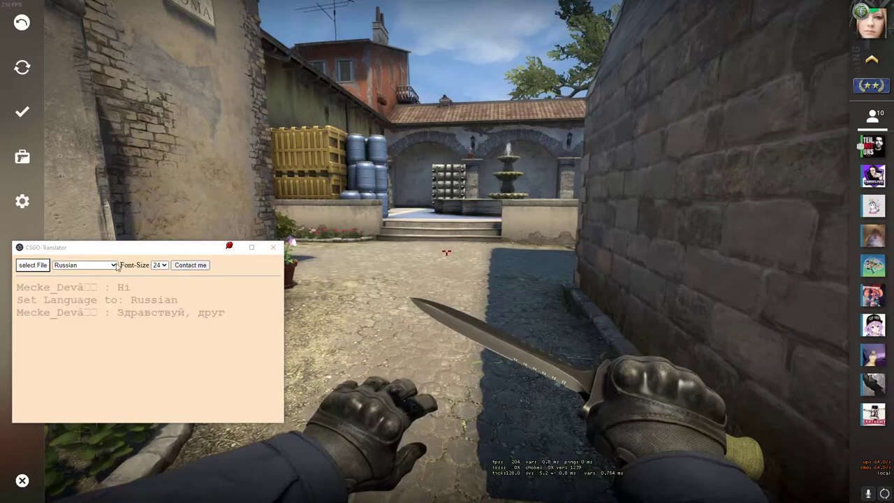
# Choose Danish as the translation language and resume the game
pyautogui.click(115, 266)
pyautogui.scroll(15, 94, 308)
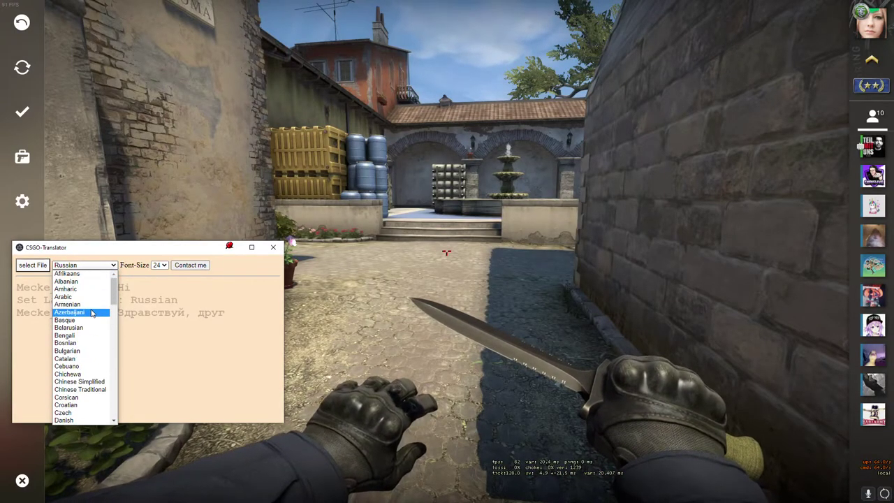
pyautogui.scroll(-7, 83, 318)
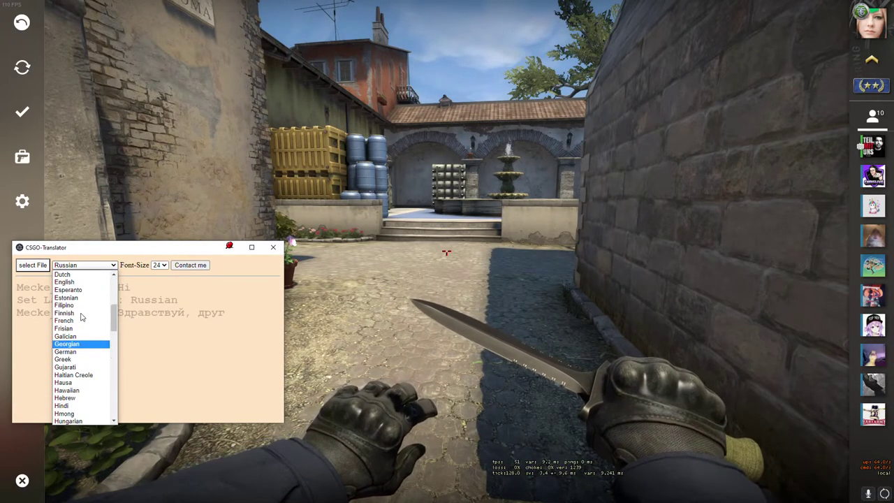
pyautogui.scroll(3, 81, 318)
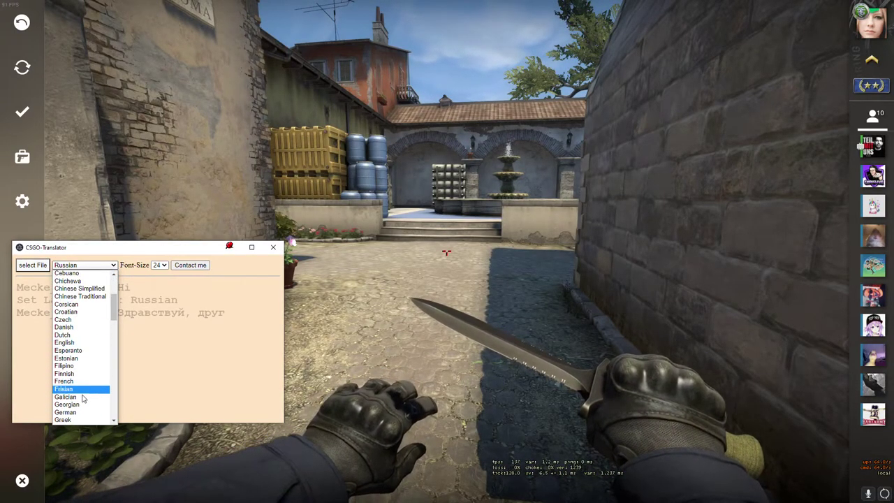
pyautogui.click(78, 327)
pyautogui.click(447, 322)
pyautogui.press('Escape')
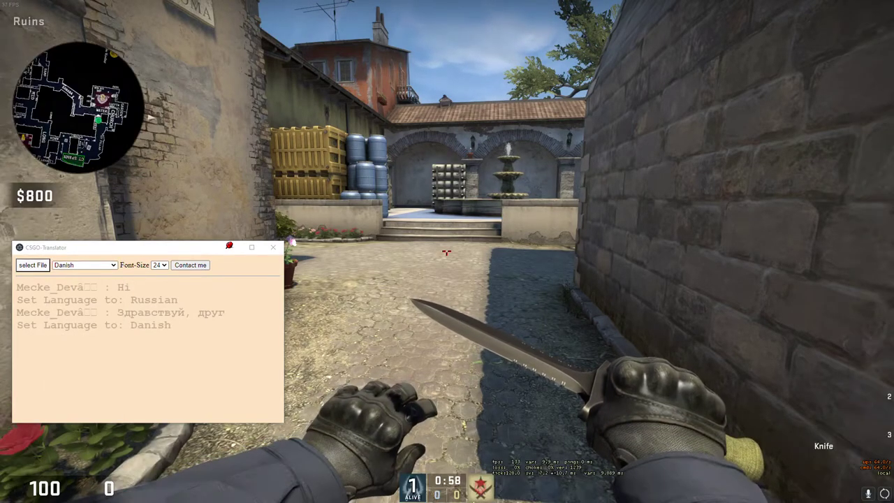
# Send 'Hello my Friend' to all chat, translated into Danish as 'Hej min ven'
pyautogui.press('a')
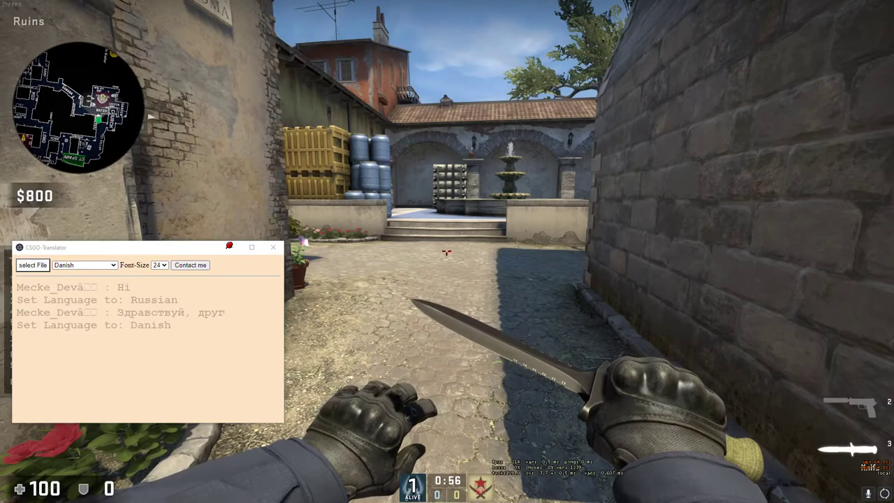
pyautogui.write('y')
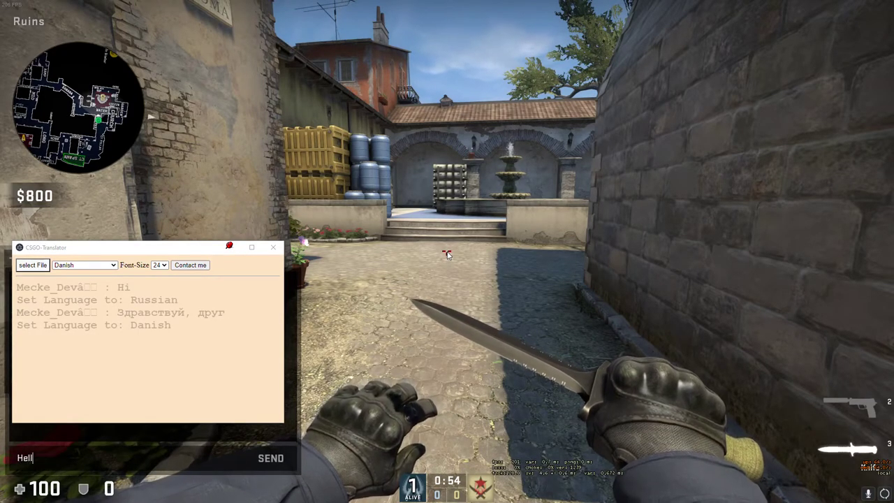
pyautogui.write('o my Frie')
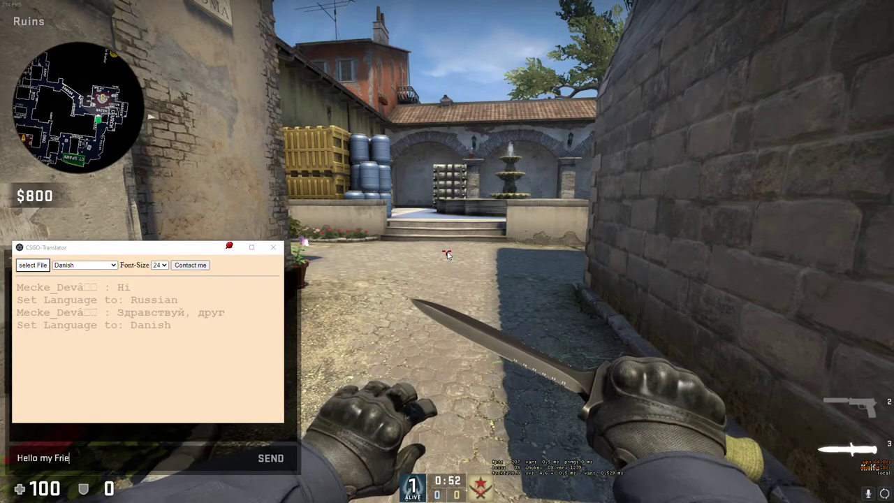
pyautogui.write('nd')
pyautogui.press('Return')
pyautogui.press('w')
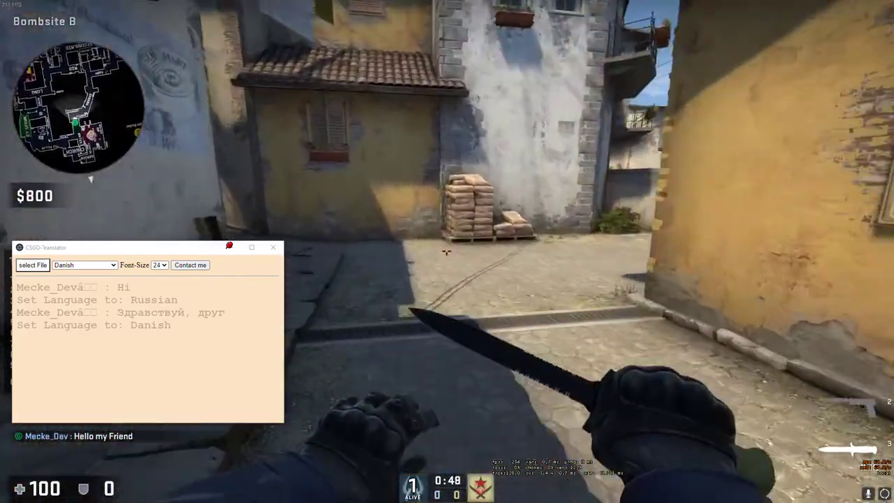
# Walk from Bombsite B through Banana to Middle, briefly selecting garbled text in the translator
pyautogui.press('w')
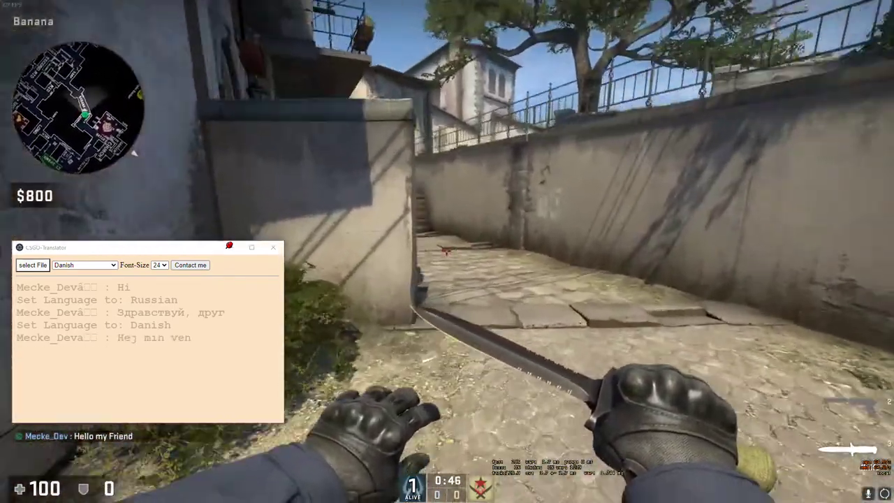
pyautogui.press('2')
pyautogui.press('3')
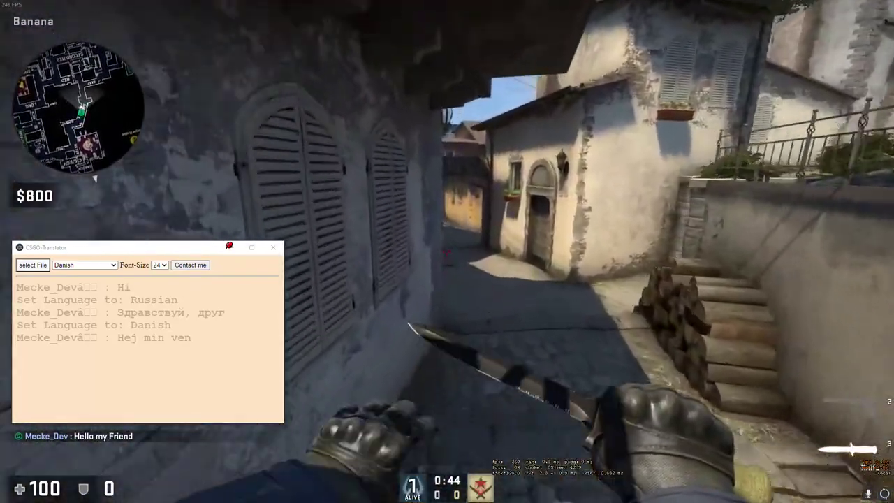
pyautogui.press('Escape')
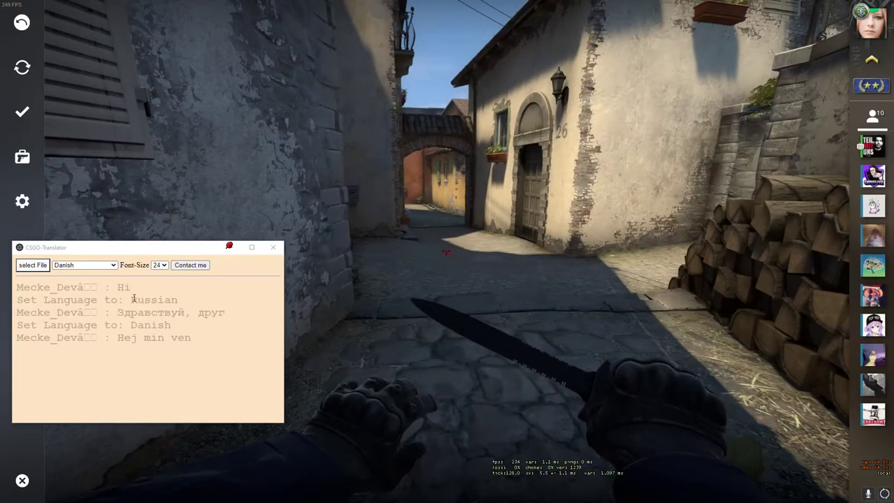
pyautogui.moveTo(77, 312); pyautogui.dragTo(97, 313)
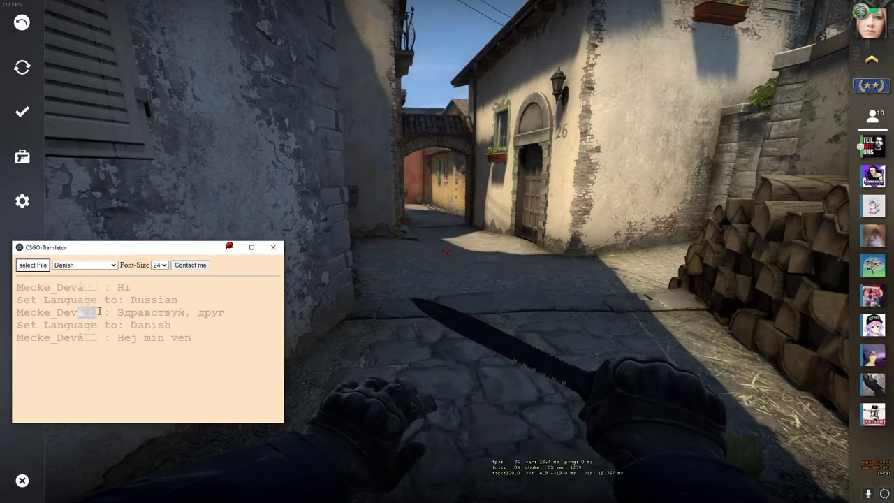
pyautogui.press('Escape')
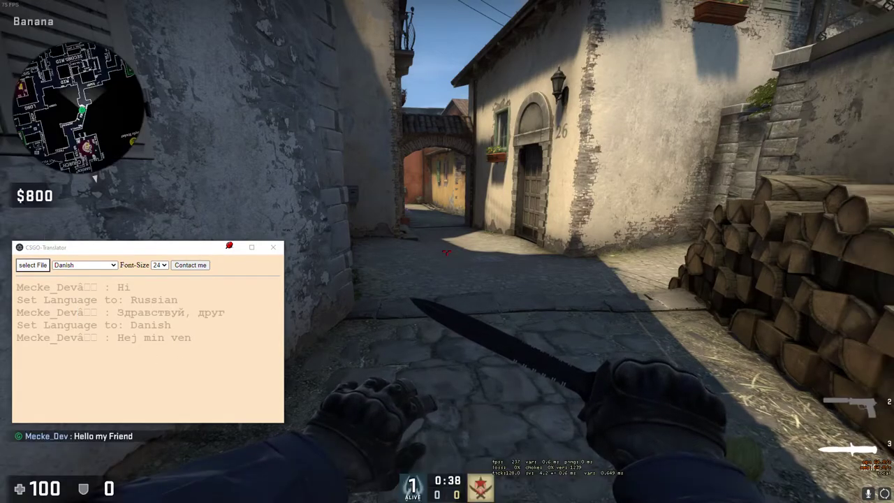
pyautogui.press('w')
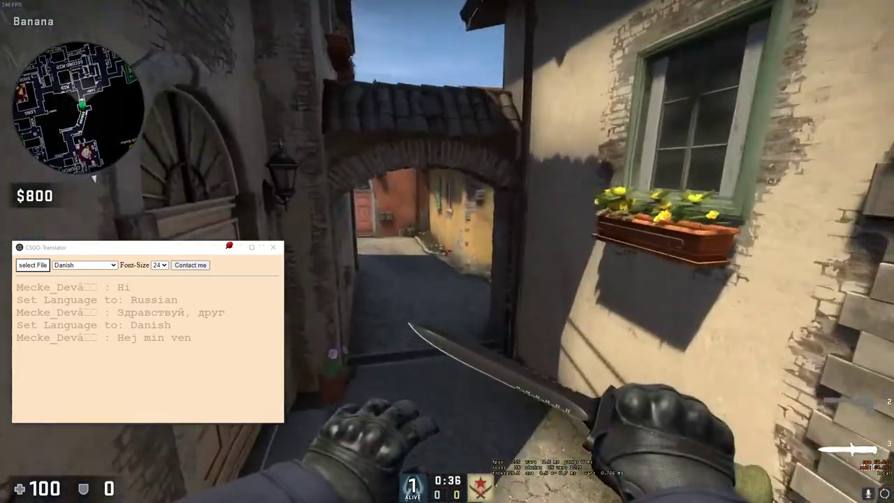
pyautogui.press('w')
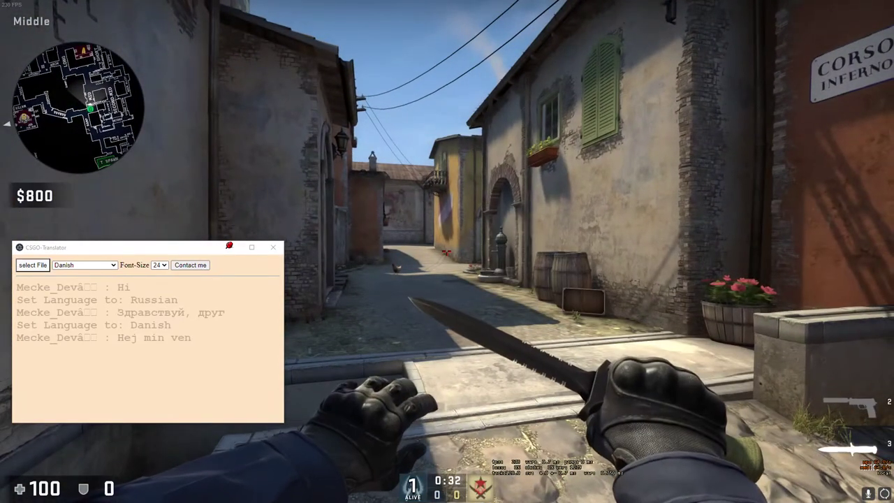
# Run 'ECHO say_de Hello my Friend' in the console to copy German 'Hallo, mein Freund'
pyautogui.press('`')
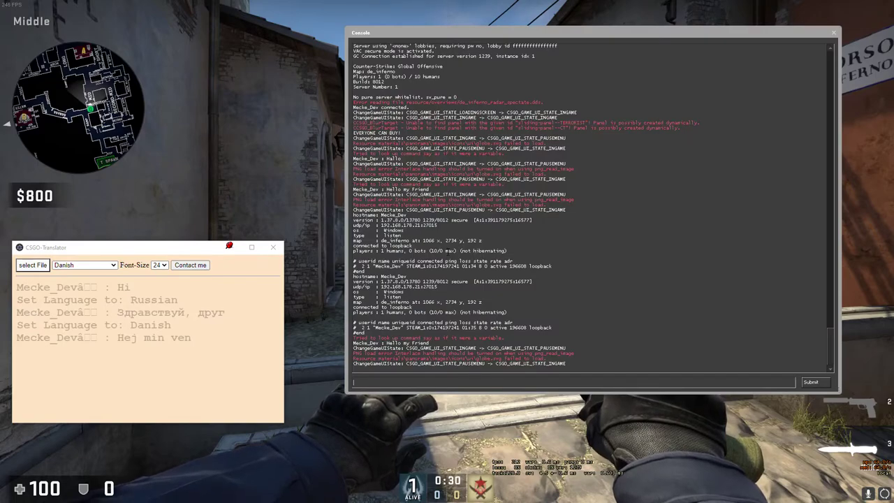
pyautogui.write('ECHO say_de Hello my Friend')
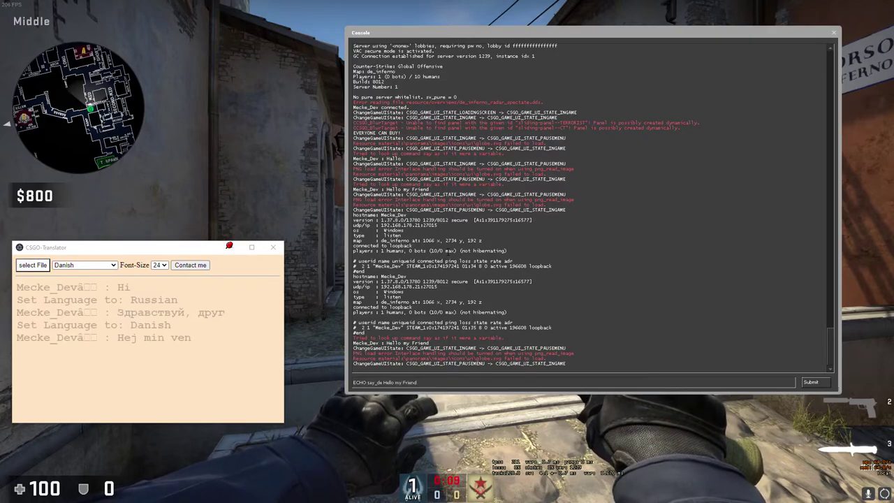
pyautogui.press('Return')
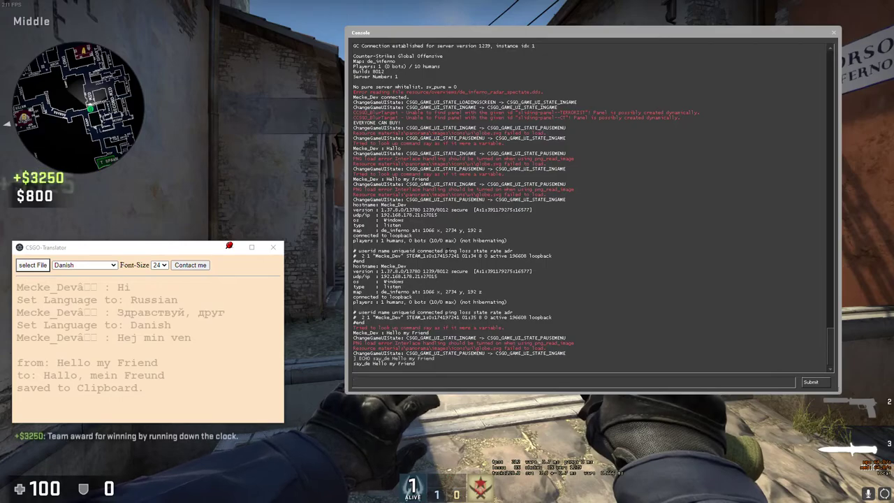
pyautogui.press('`')
# Paste and send 'Hallo, mein Freund' to all chat, then open the pause overlay
pyautogui.press('y')
pyautogui.write('Hallo, mein Freund')
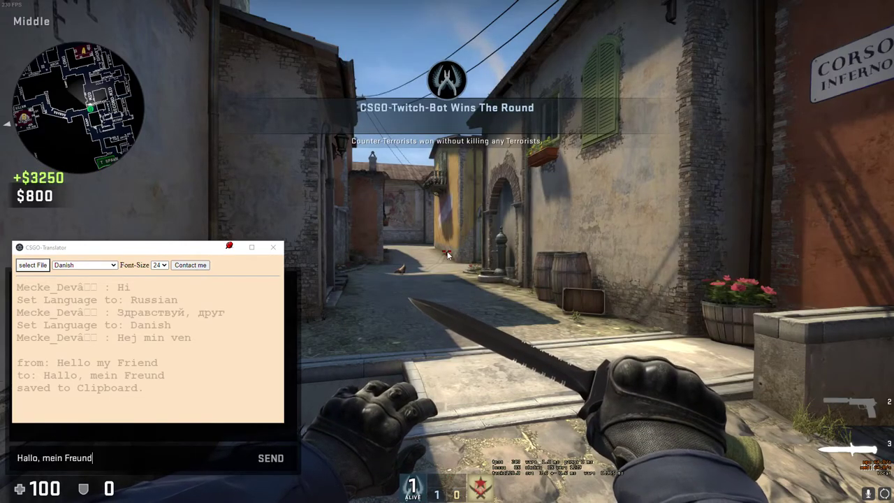
pyautogui.press('Return')
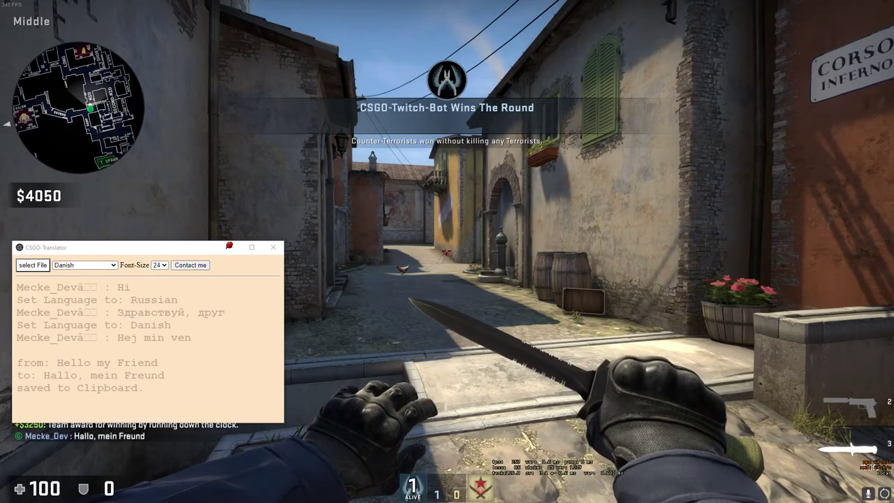
pyautogui.press('w')
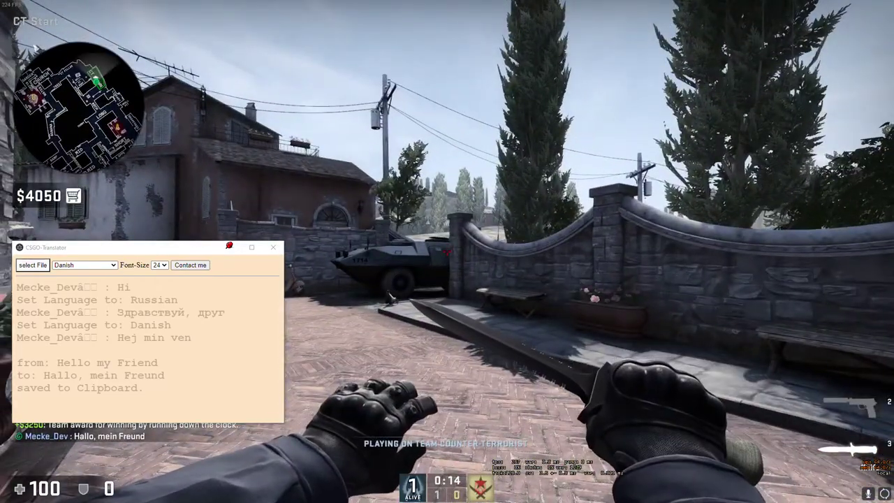
pyautogui.press('Escape')
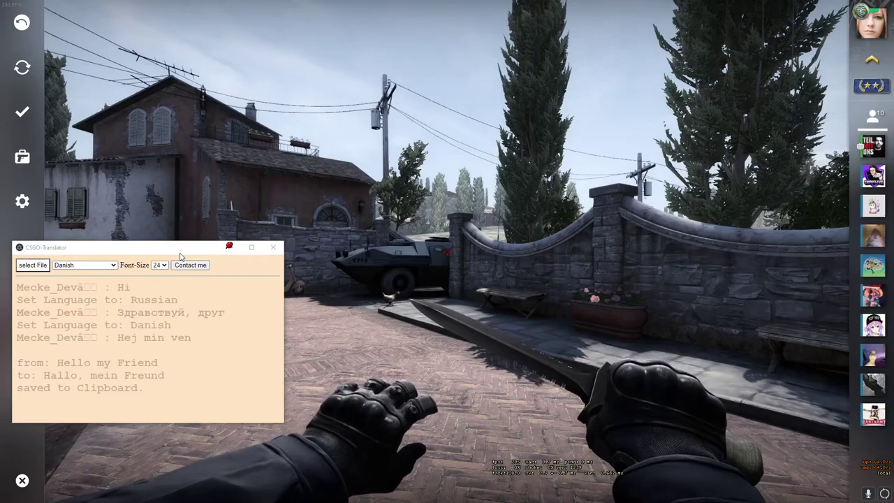
# Close the CSGO-Translator window, leaving the developer's Steam profile page open in Firefox
pyautogui.click(244, 280)
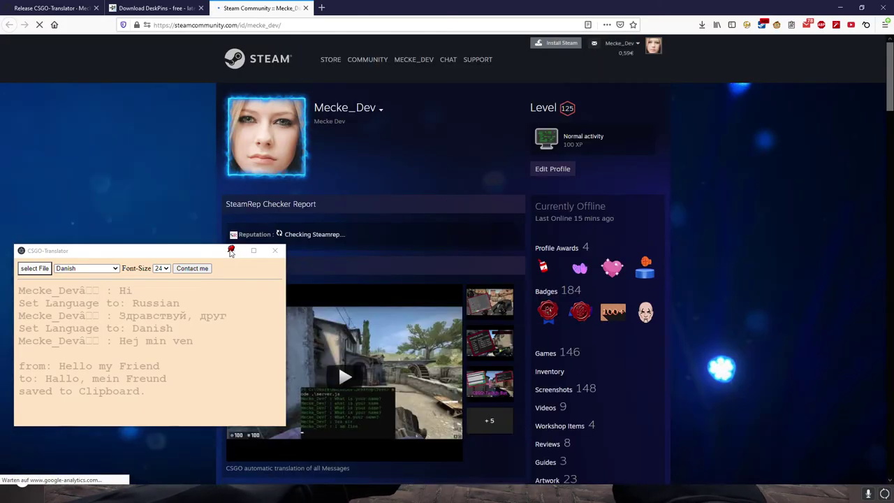
pyautogui.click(265, 250)
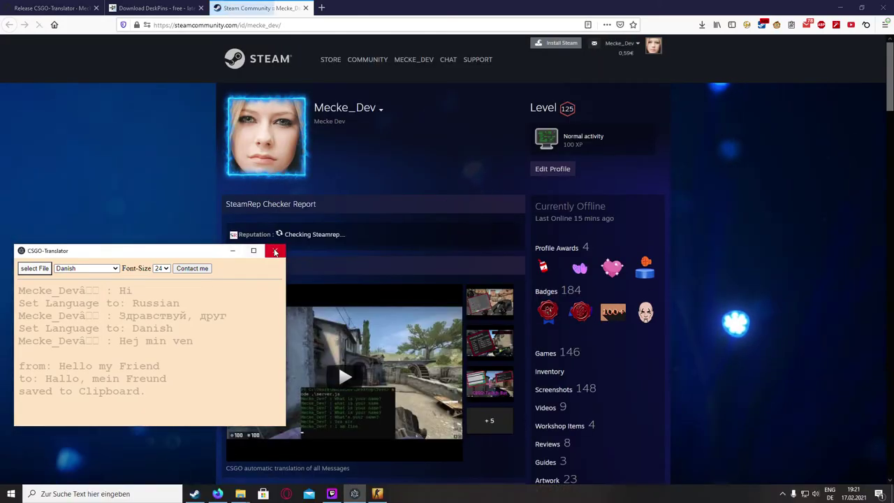
pyautogui.click(275, 252)
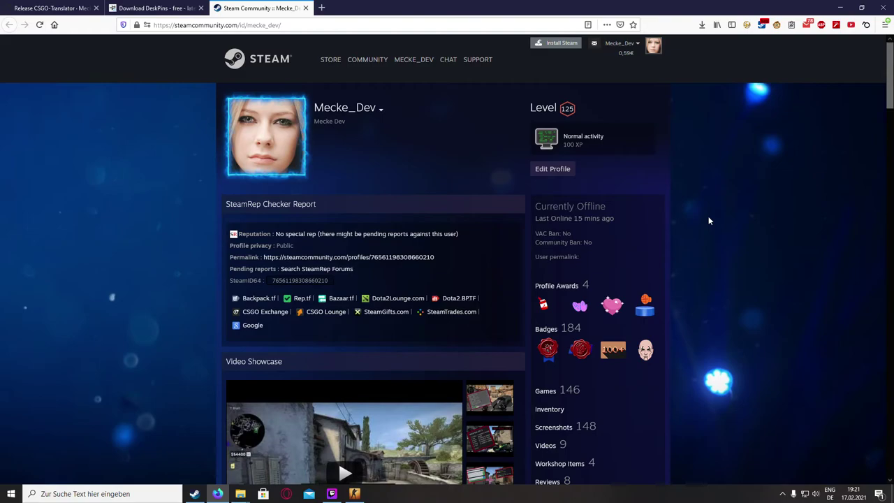
pyautogui.scroll(-4, 713, 218)
pyautogui.scroll(4, 725, 216)
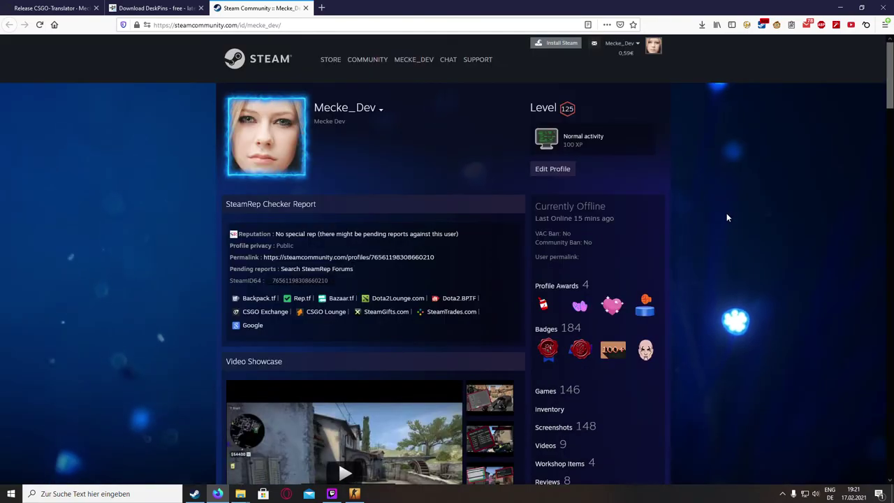